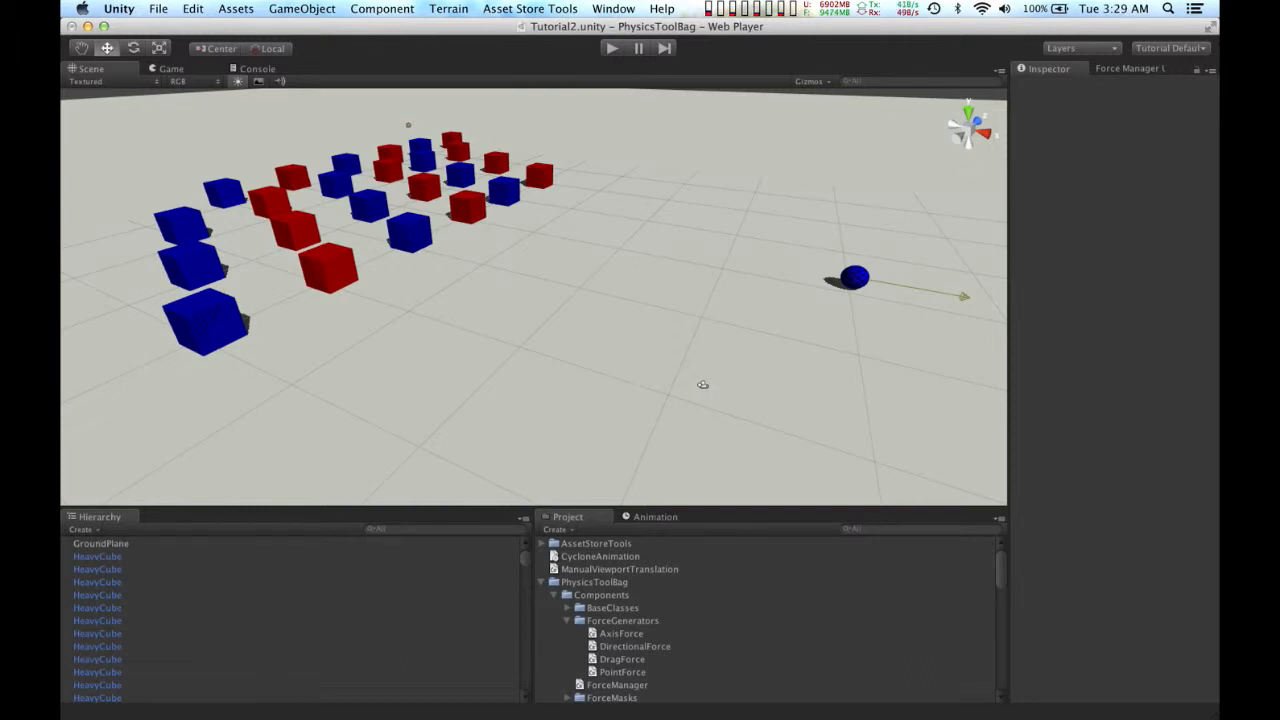
Step: Create a Force Object in the scene and add a Drag Force generator component to it
click(323, 11)
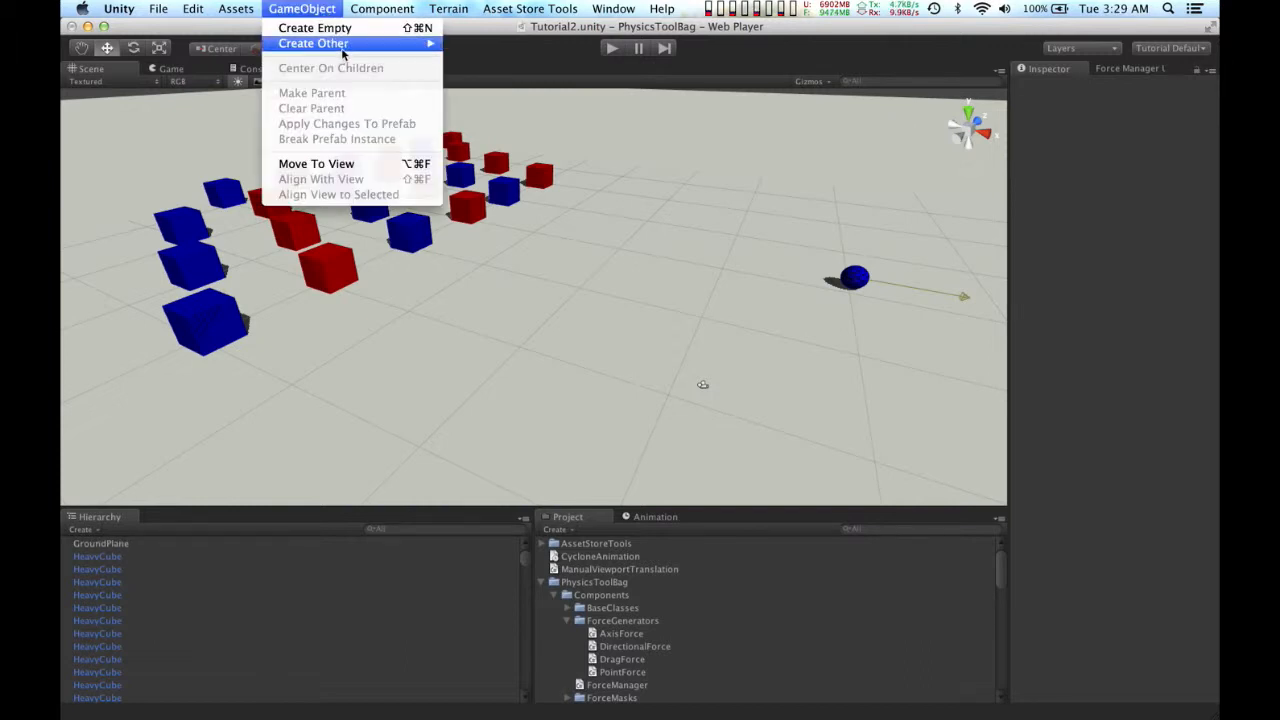
mouse_move(343, 47)
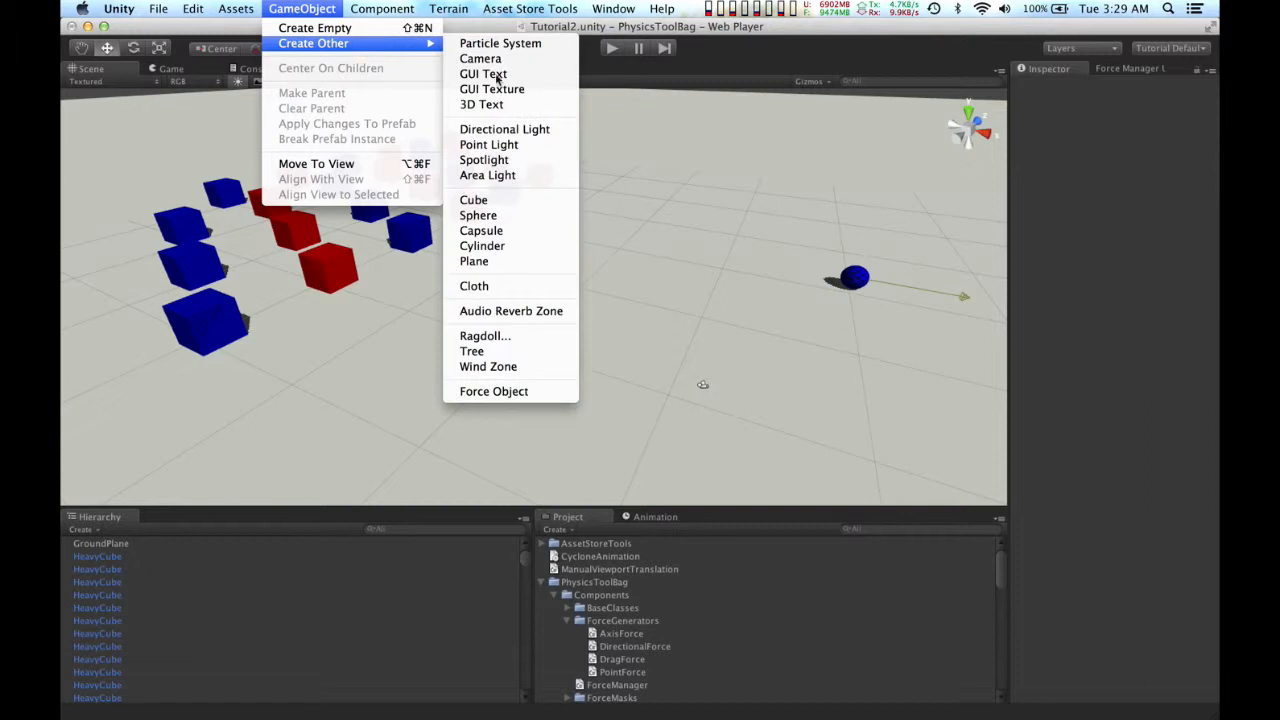
click(556, 393)
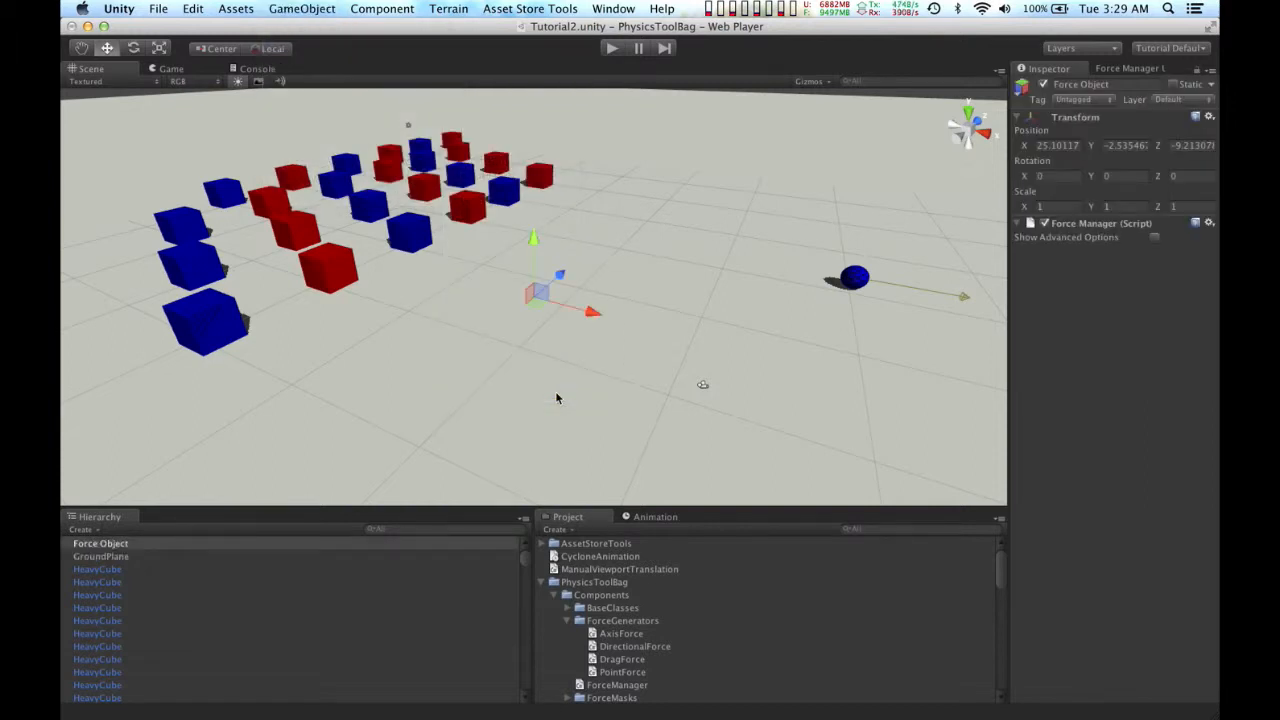
click(386, 10)
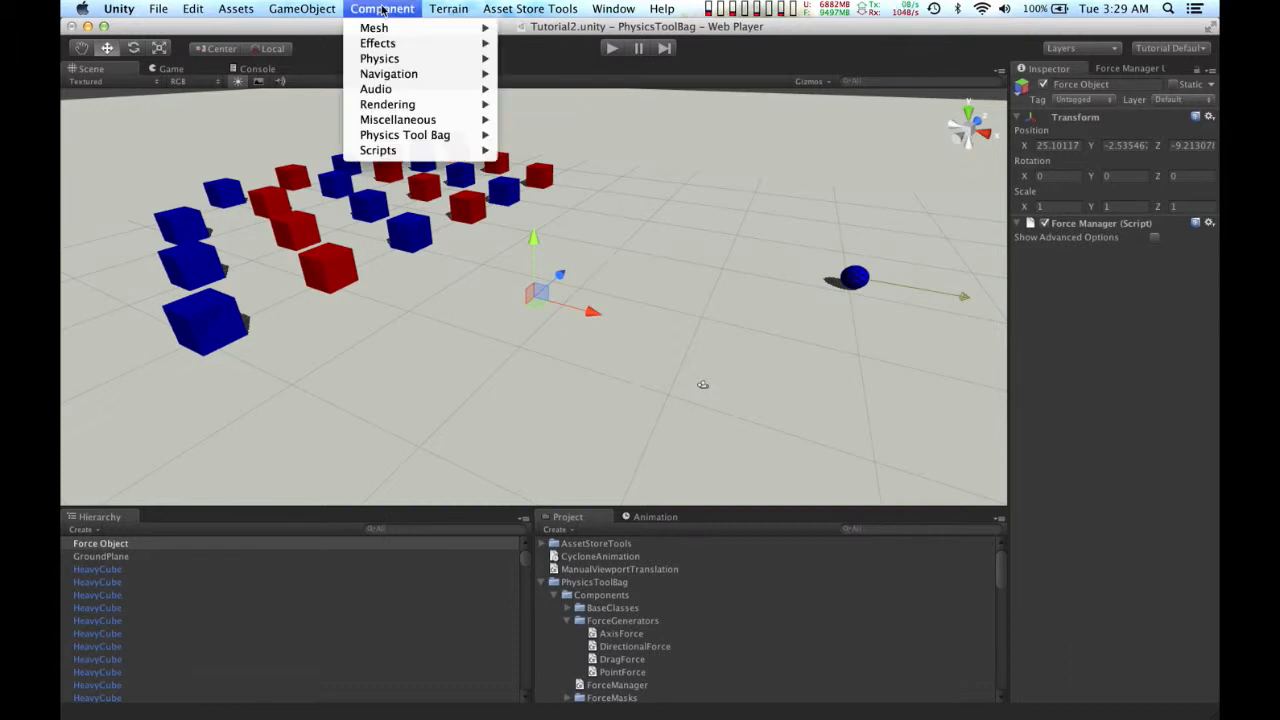
mouse_move(420, 143)
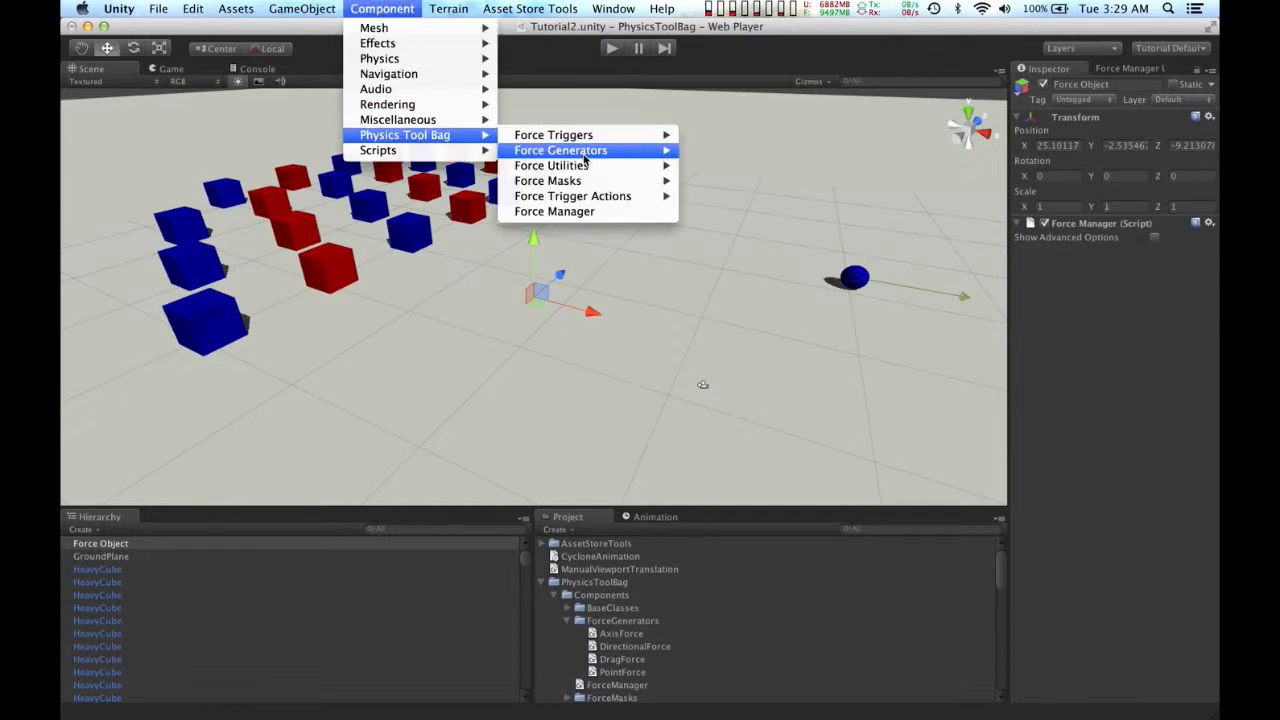
mouse_move(585, 152)
click(750, 182)
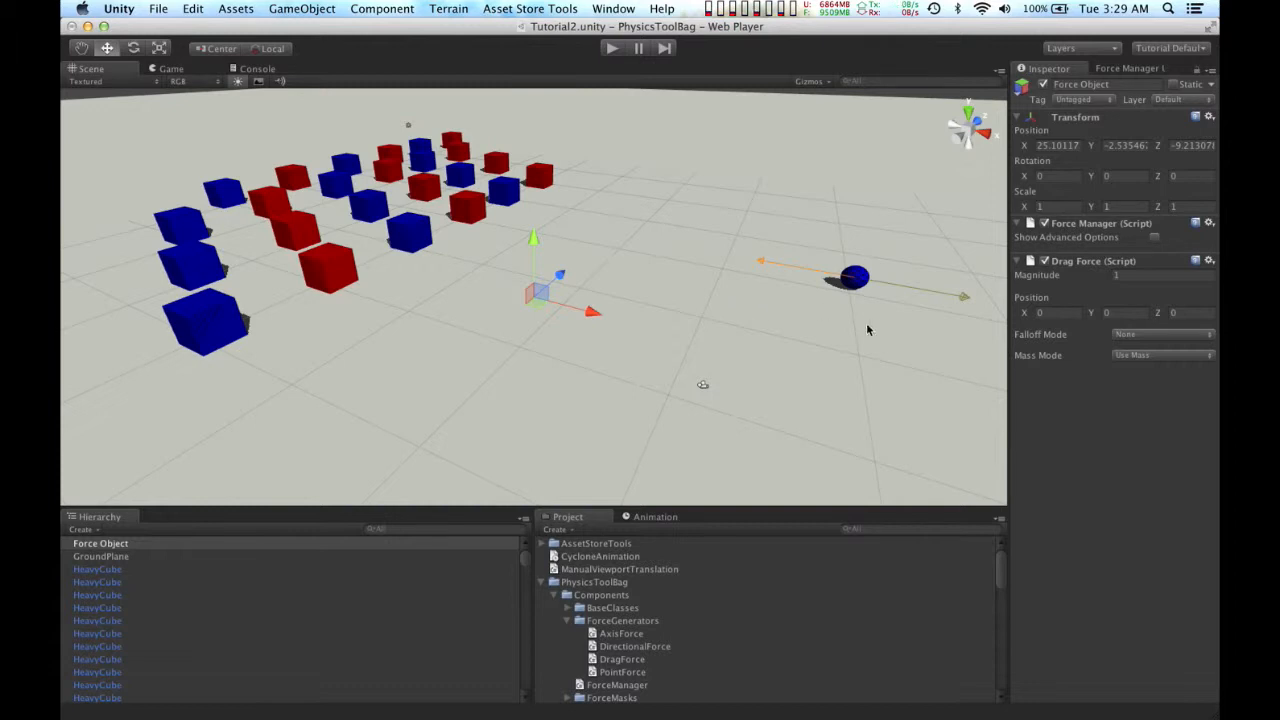
Step: Examine the drag force arrow on the blue sphere and its Rigidbody and velocity settings, and reselect the Force Object
middle_drag(911, 343, 766, 357)
scroll(766, 357, up, 3)
alt+drag(766, 357, 635, 302)
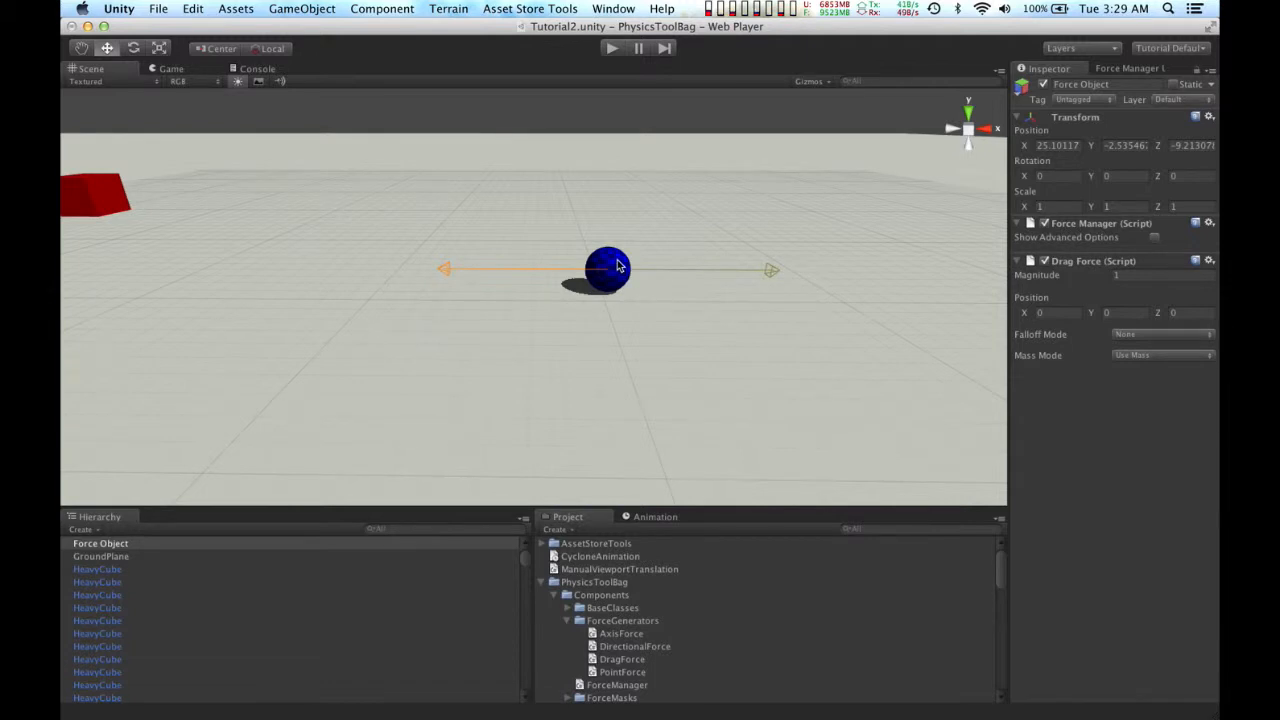
click(617, 261)
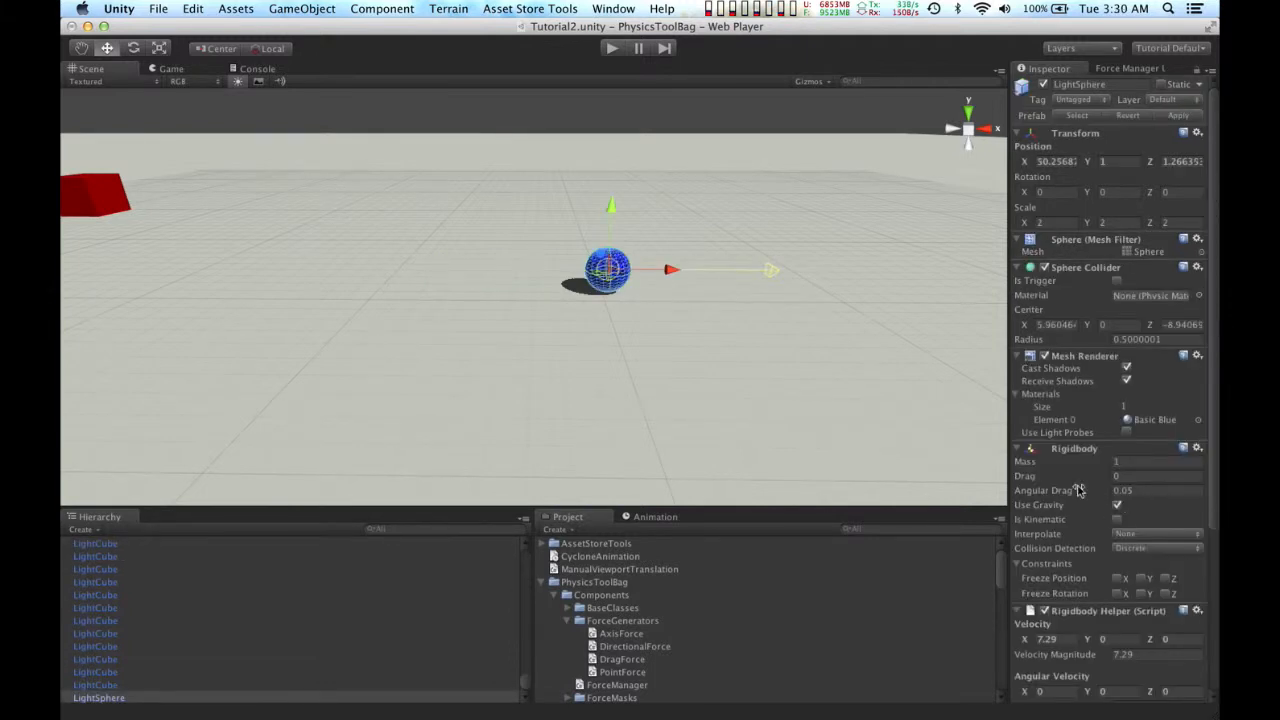
scroll(1078, 490, down, 1)
scroll(1078, 490, down, 4)
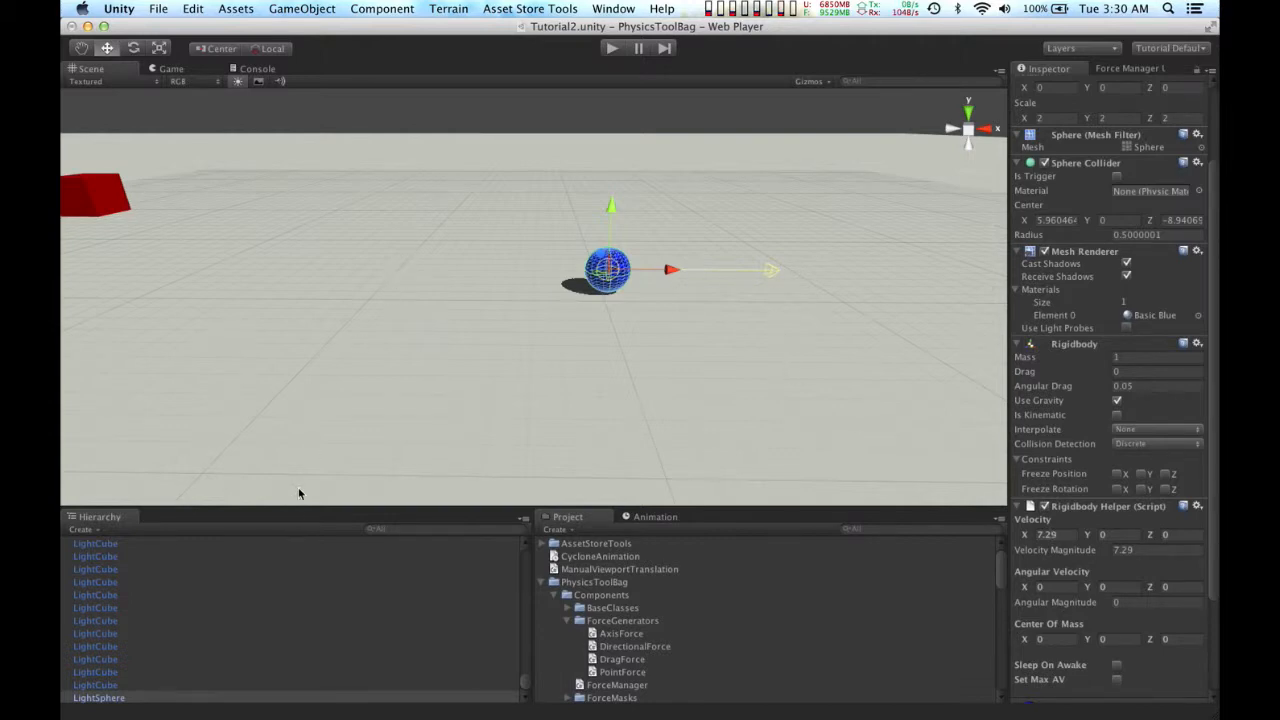
scroll(260, 596, up, 2)
scroll(260, 596, up, 10)
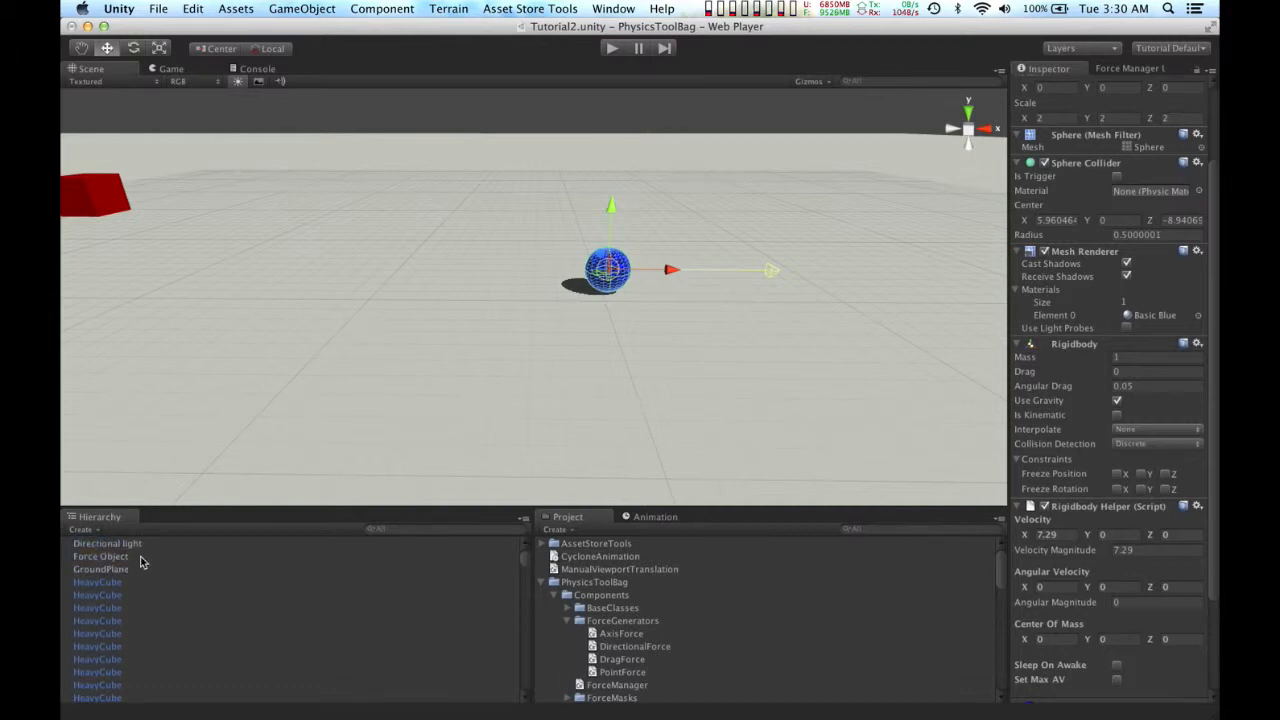
click(118, 558)
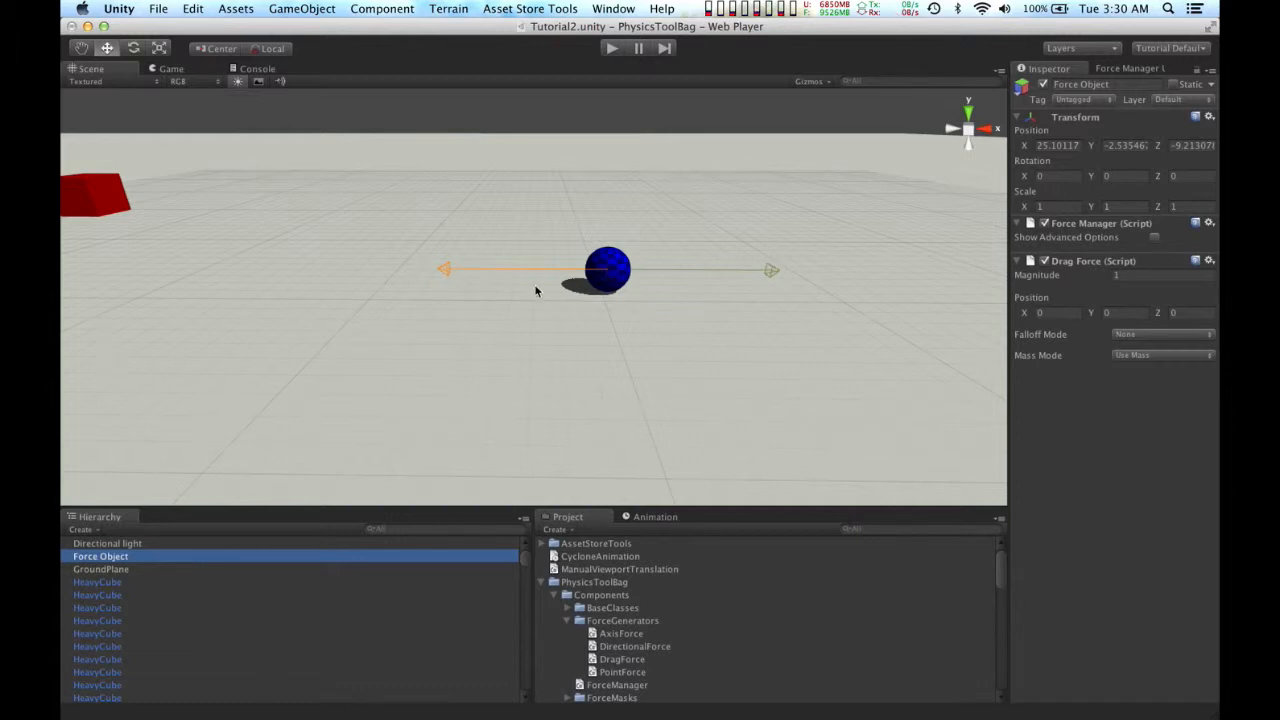
scroll(534, 313, down, 5)
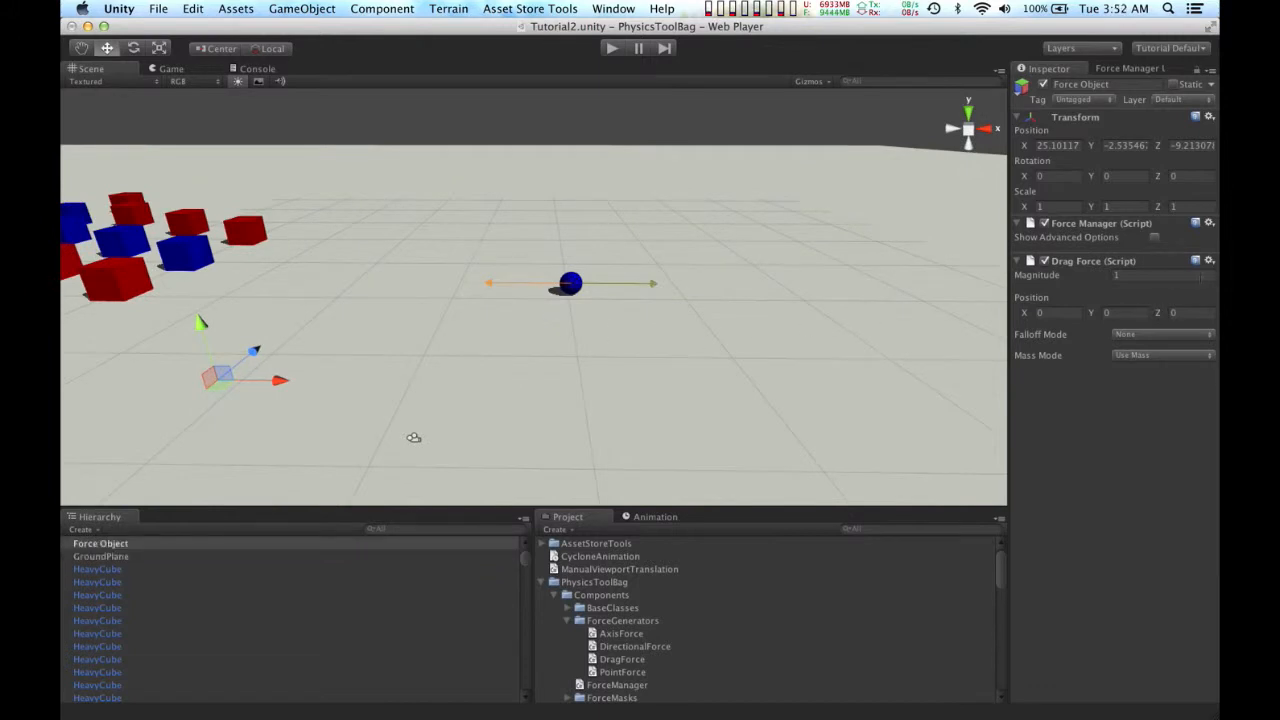
Step: Set the Drag Force magnitude to 0 and add an Axis Force generator to the Force Object
drag(1125, 276, 1070, 275)
text(0)
click(370, 10)
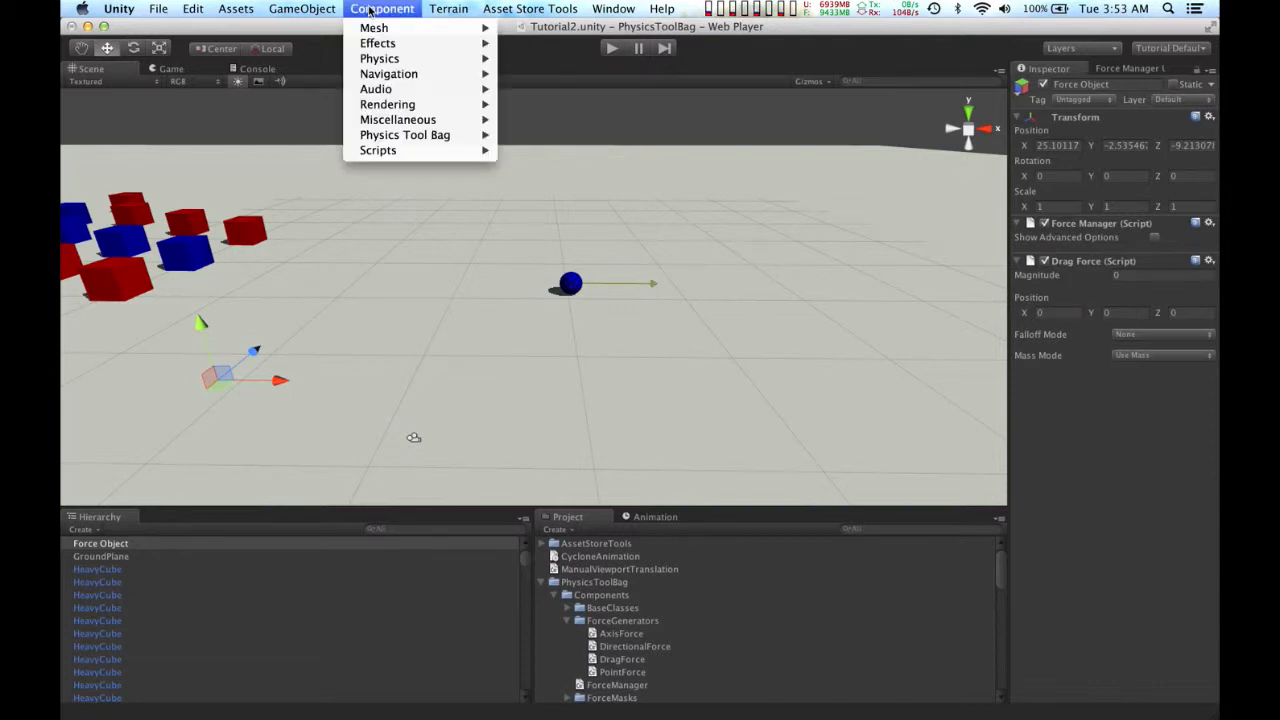
mouse_move(468, 137)
mouse_move(532, 142)
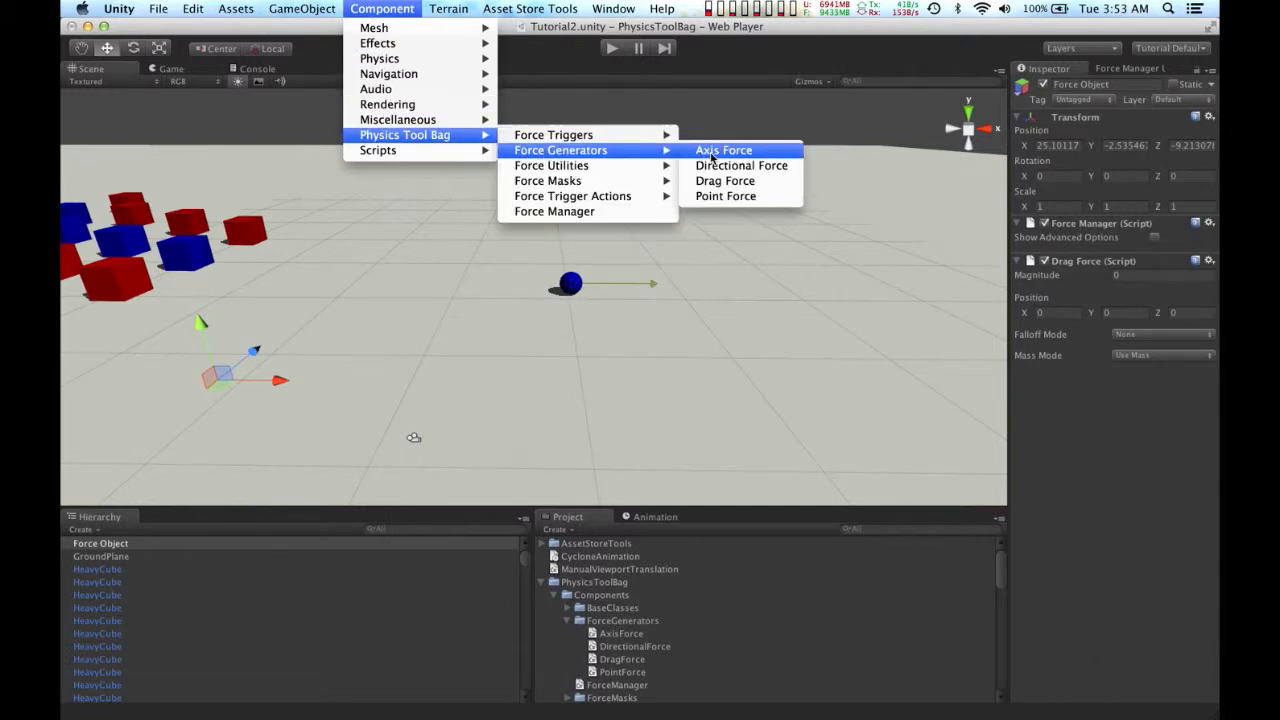
click(711, 152)
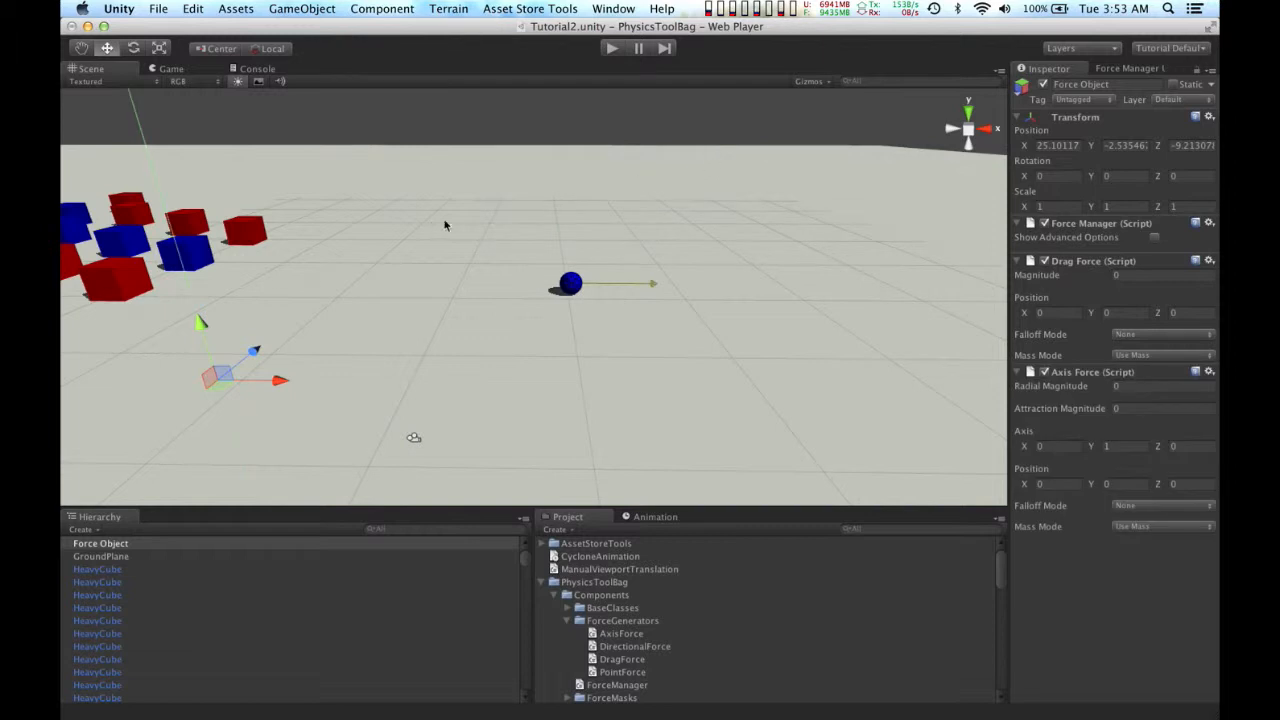
Step: Move the Force Object into the middle of the cube grid, at about X -8.59, Z 6.12
alt+drag(419, 230, 565, 333)
scroll(566, 330, down, 5)
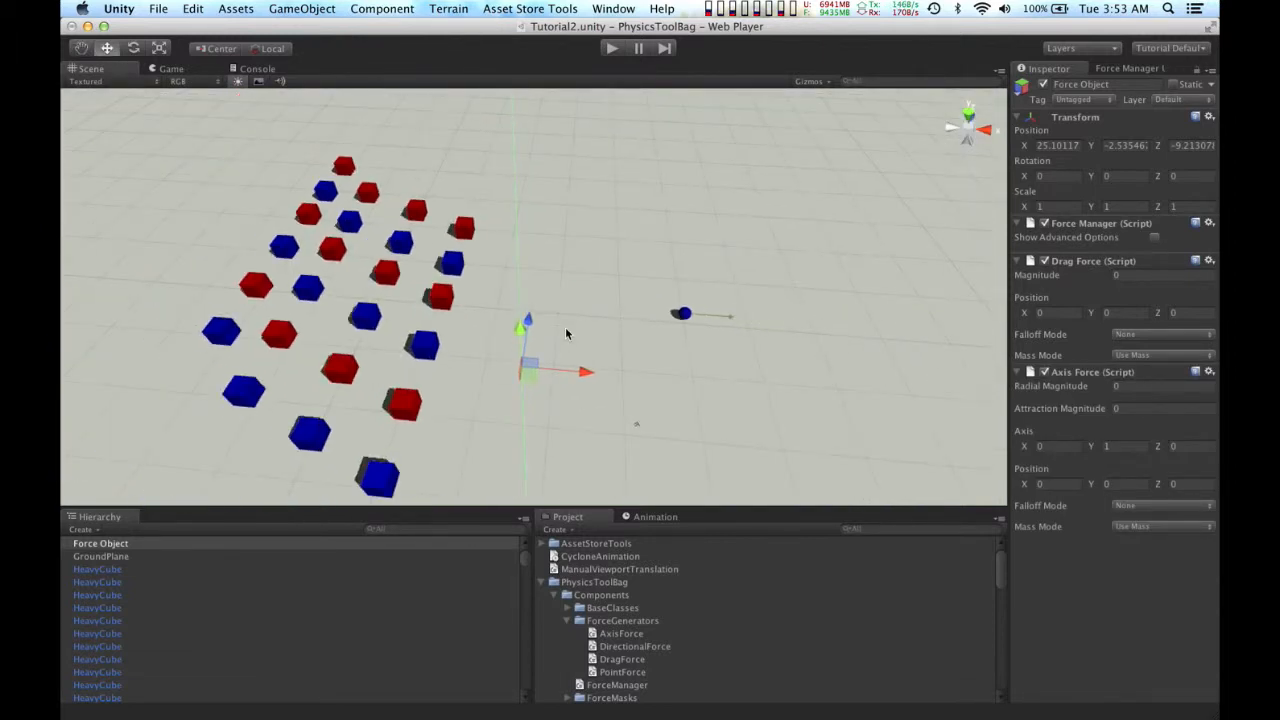
drag(528, 368, 342, 280)
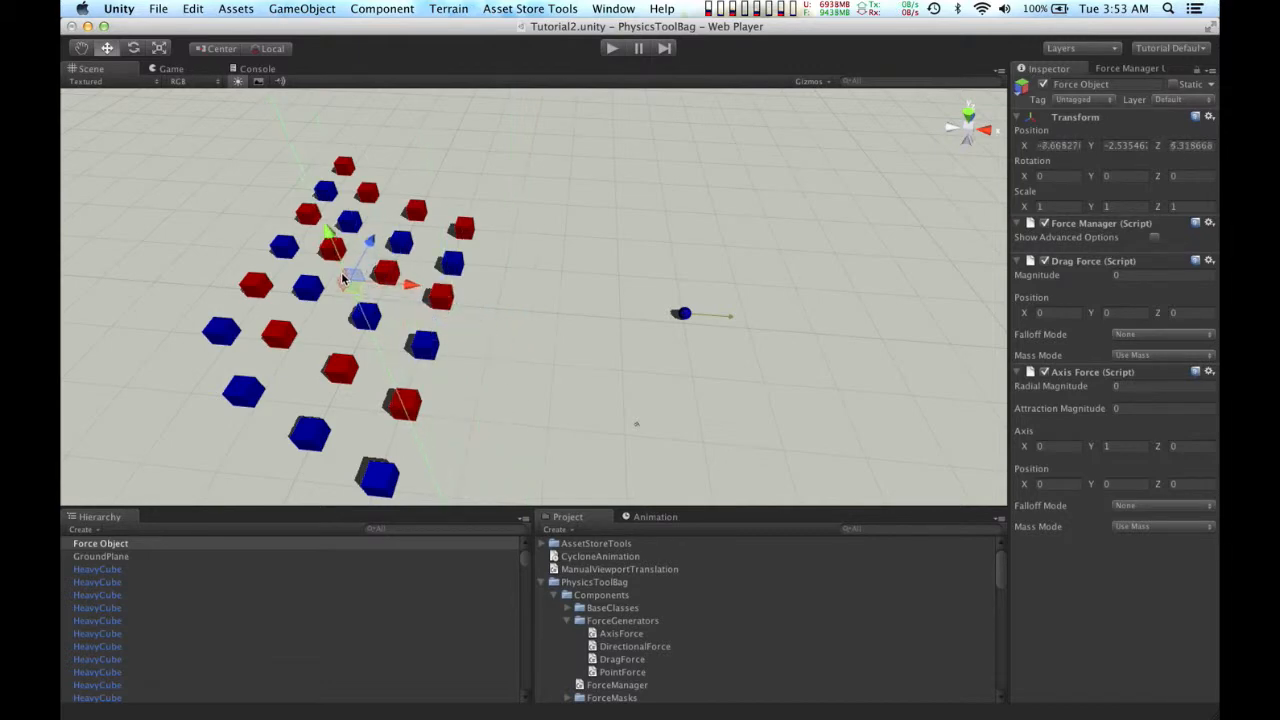
alt+drag(384, 206, 558, 175)
scroll(558, 175, down, 3)
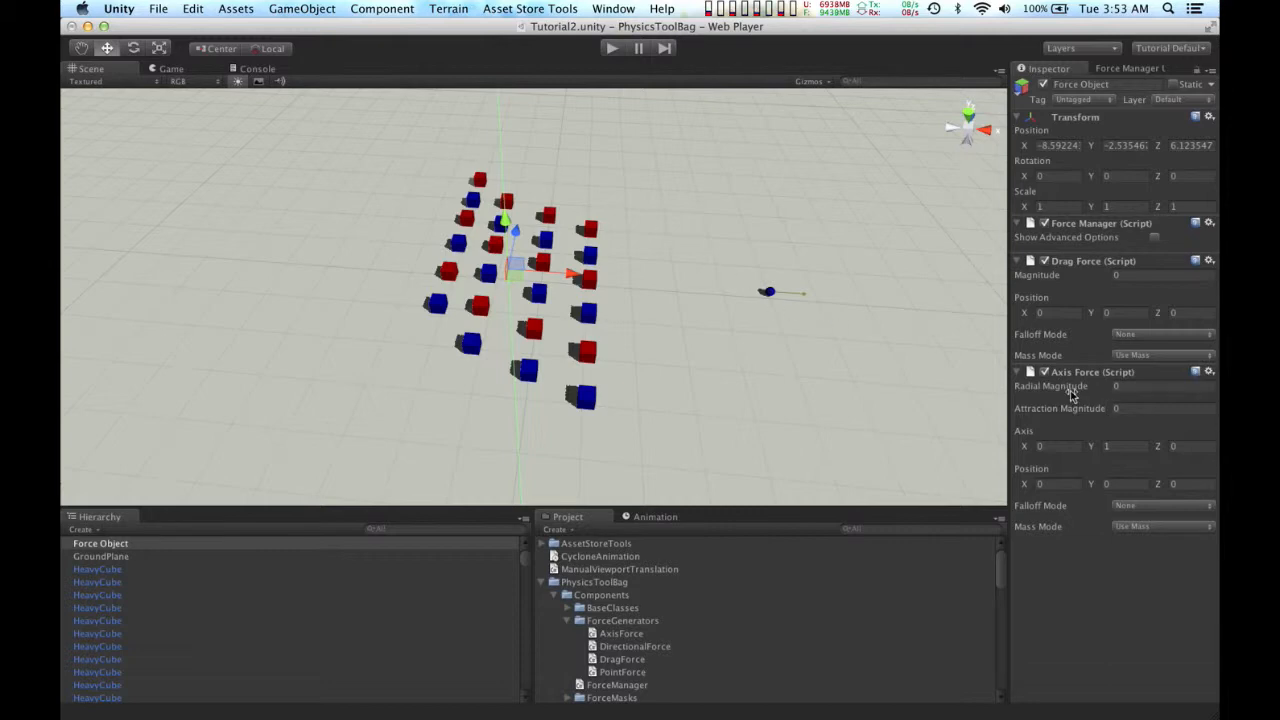
Step: Raise the Axis Force's radial magnitude to about 26.31 and view the force arrows from above
click(1032, 390)
drag(1033, 391, 1219, 385)
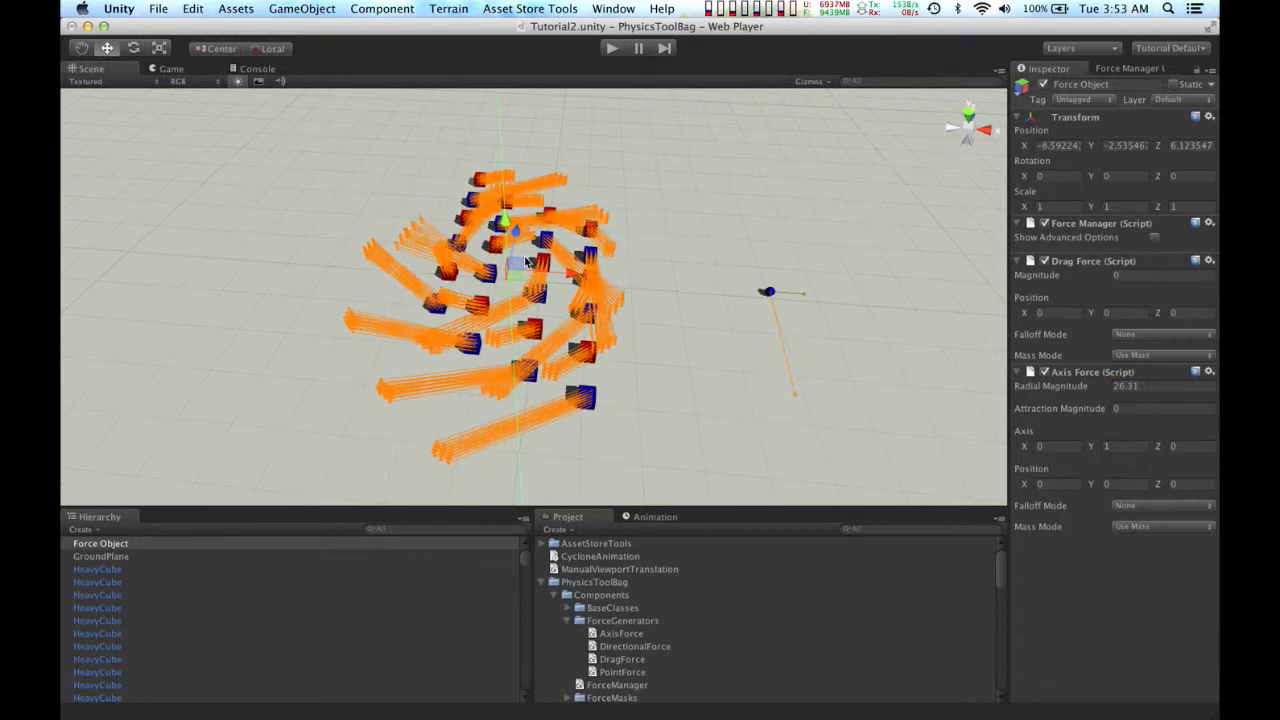
alt+drag(588, 255, 563, 412)
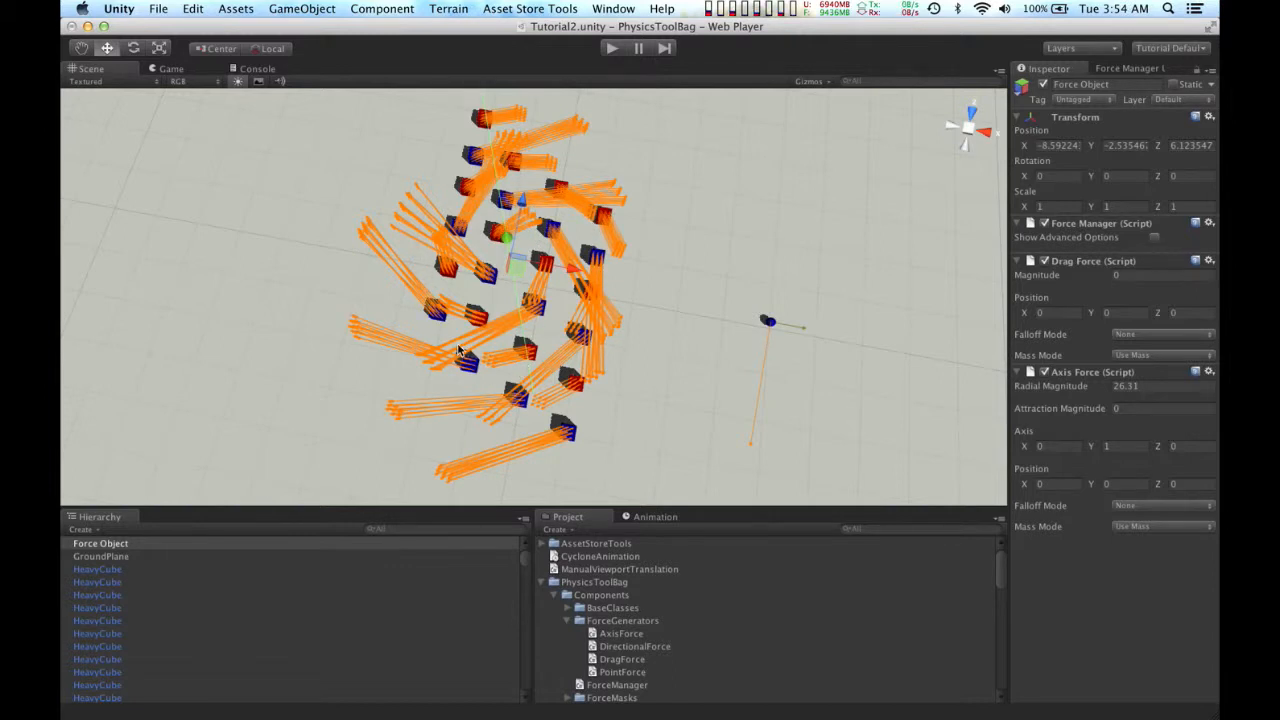
Step: Set the Axis Force's radial magnitude to -25 and run the scene briefly to test the reversed rotation
click(1150, 388)
drag(1150, 390, 1086, 385)
text(-2)
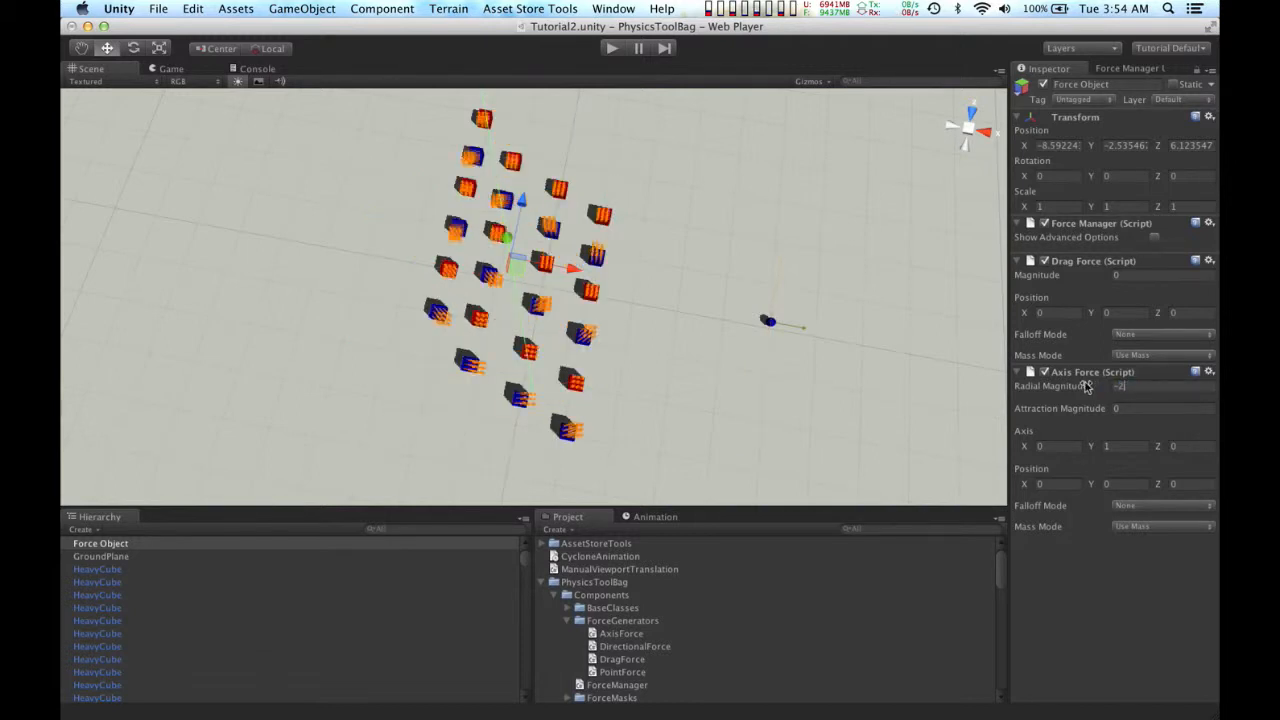
text(5)
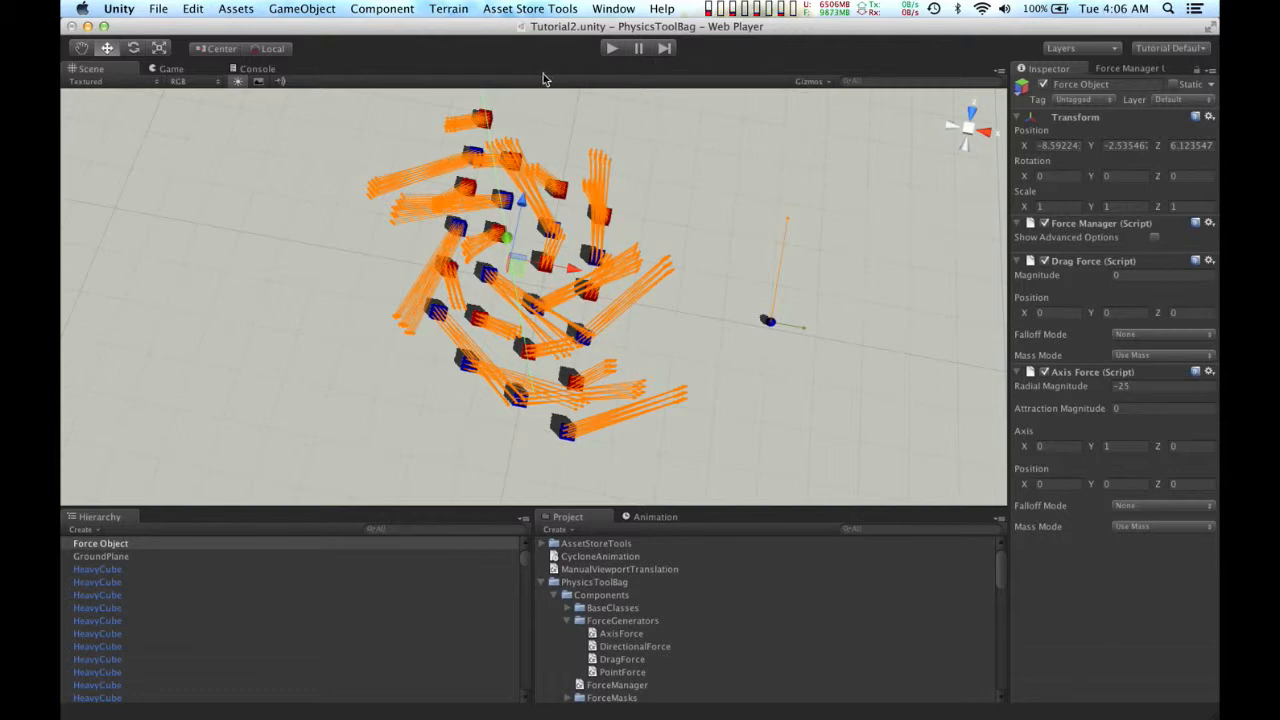
click(612, 48)
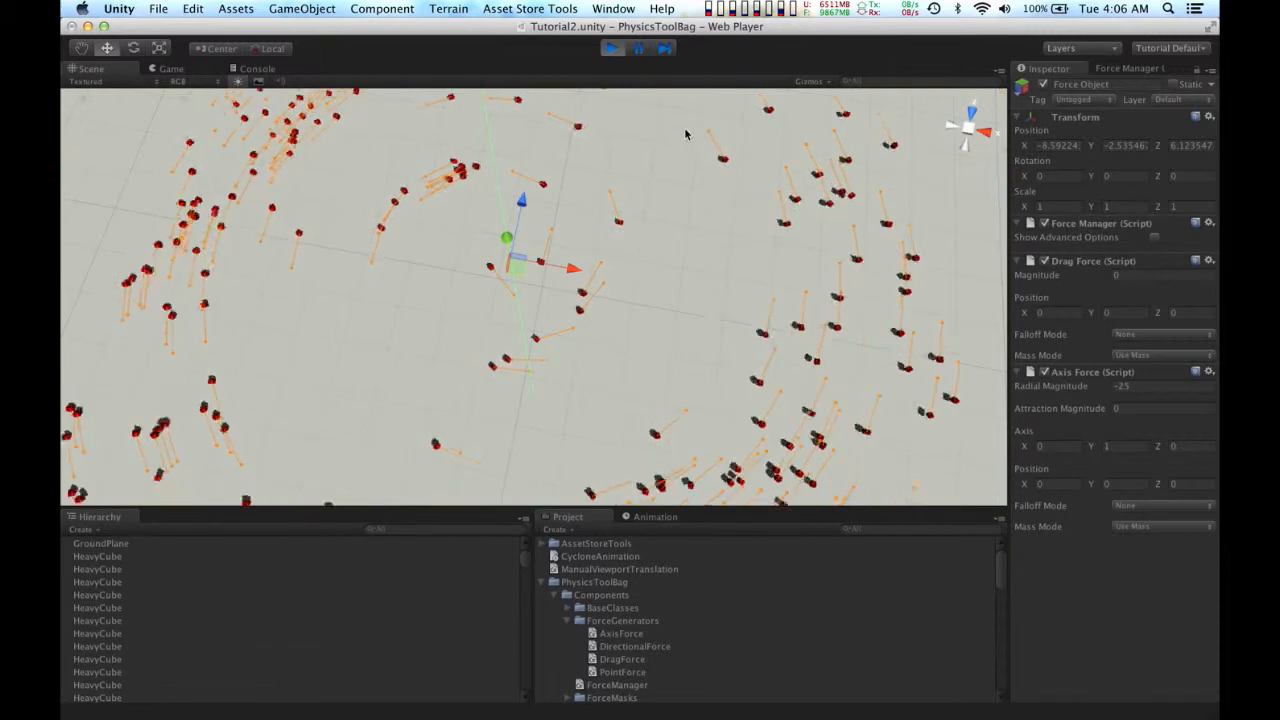
click(612, 49)
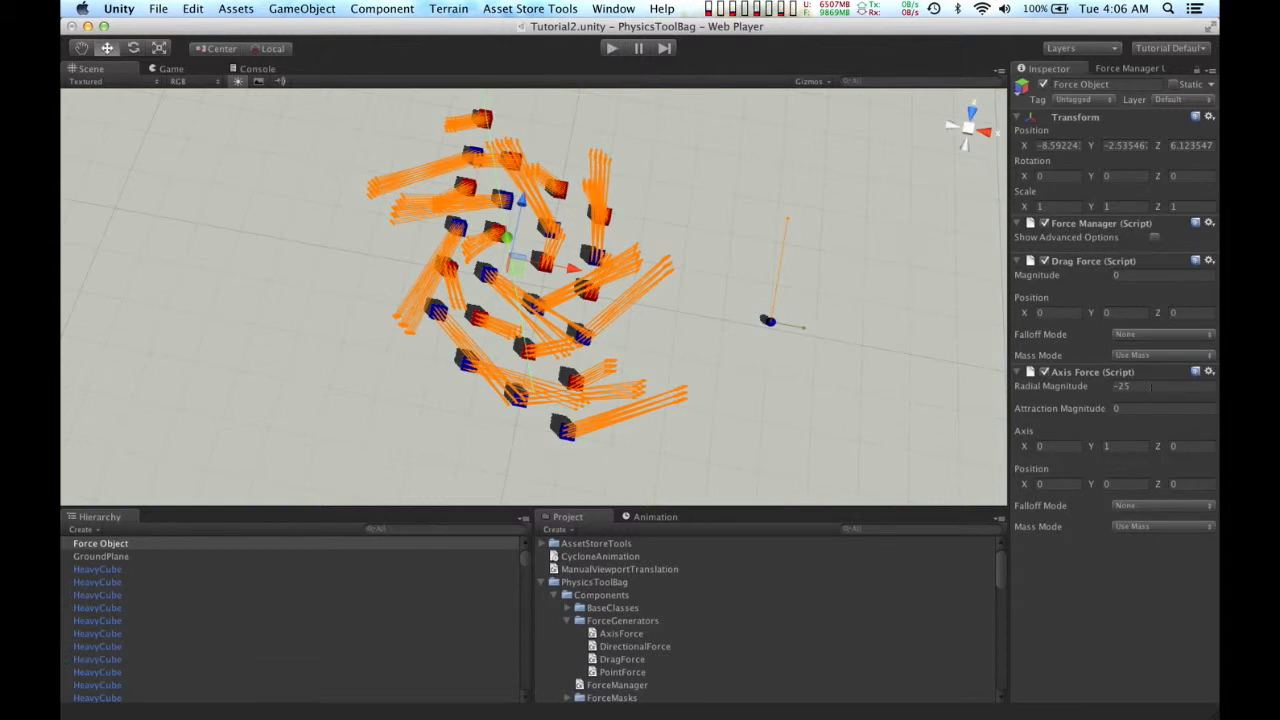
Step: Set the Axis Force's radial magnitude to 0 and its attraction magnitude to 20
click(1156, 387)
key(BackSpace)
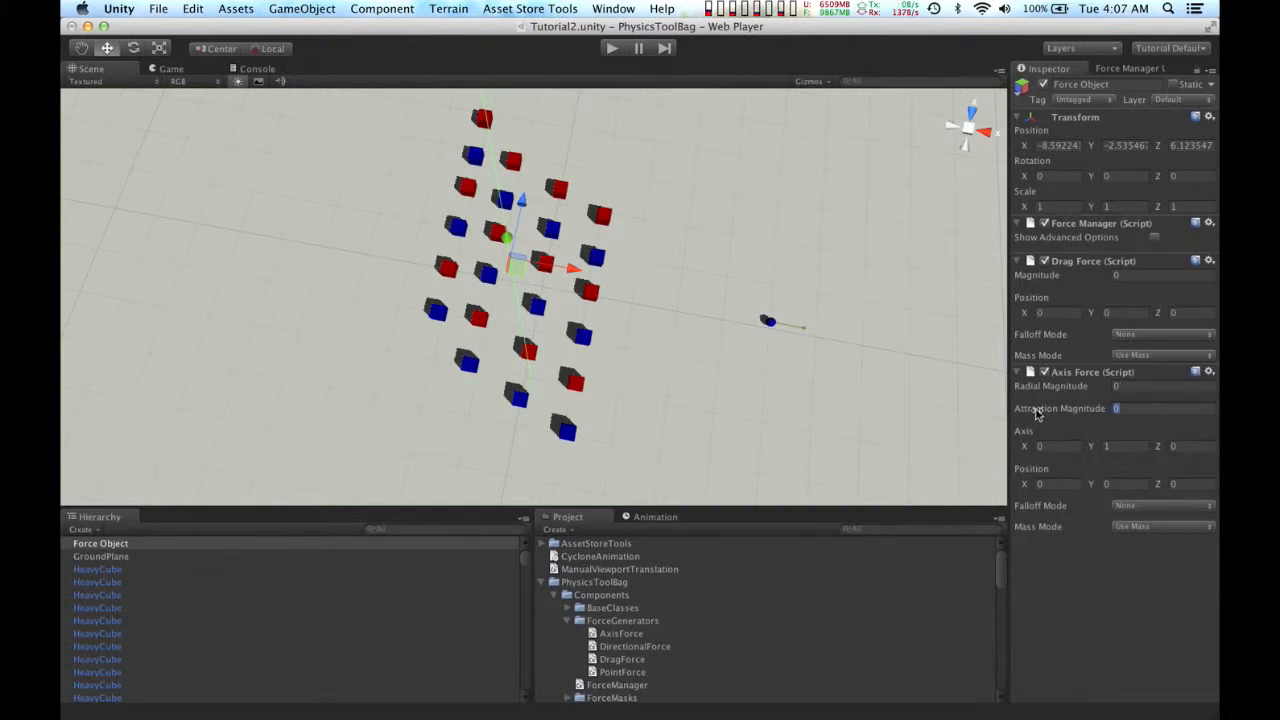
drag(1033, 410, 1218, 396)
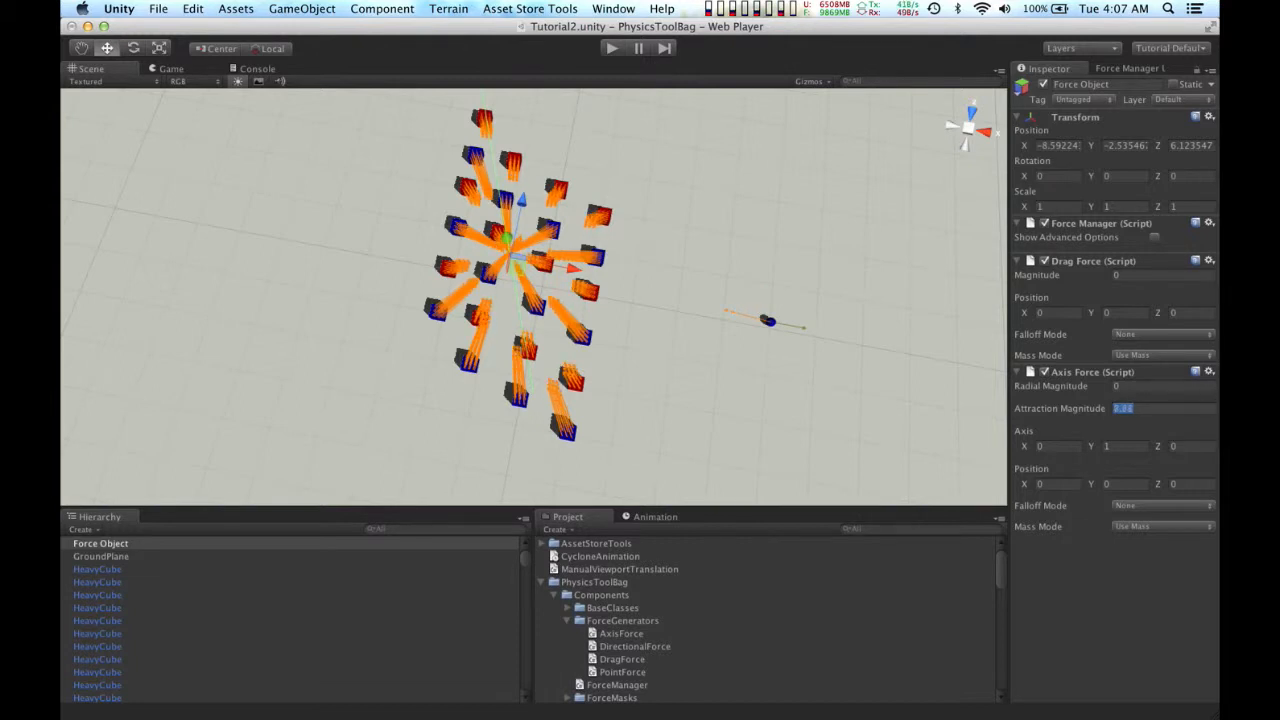
key(Return)
click(1149, 406)
text(20)
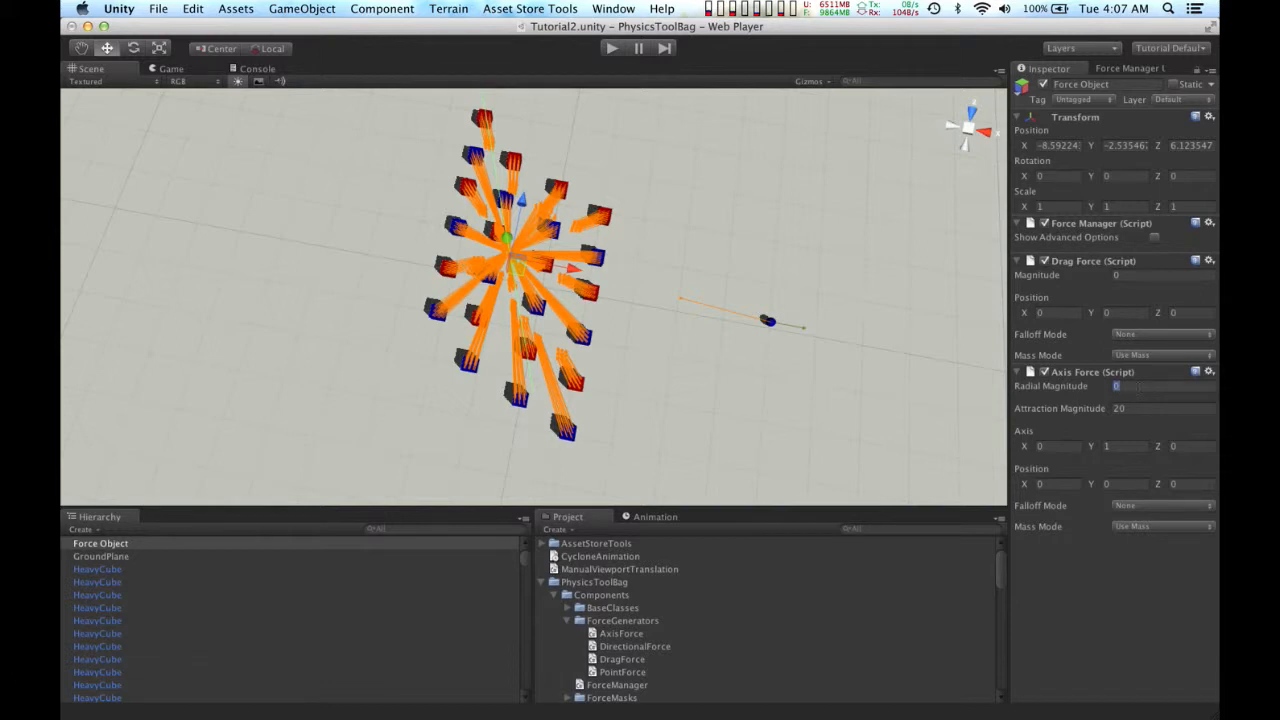
text(25)
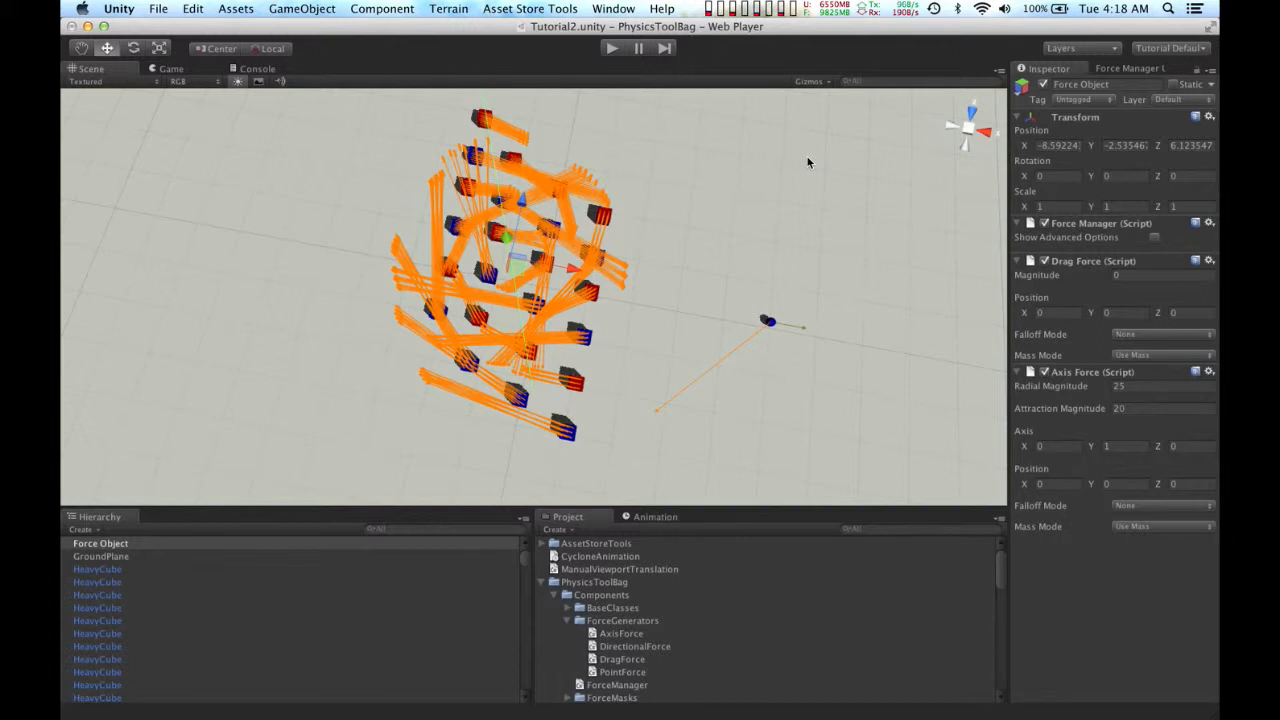
Step: Set the Axis Force's radial magnitude to 25 and run the scene, watching the cubes in the Scene view before stopping playback
click(611, 48)
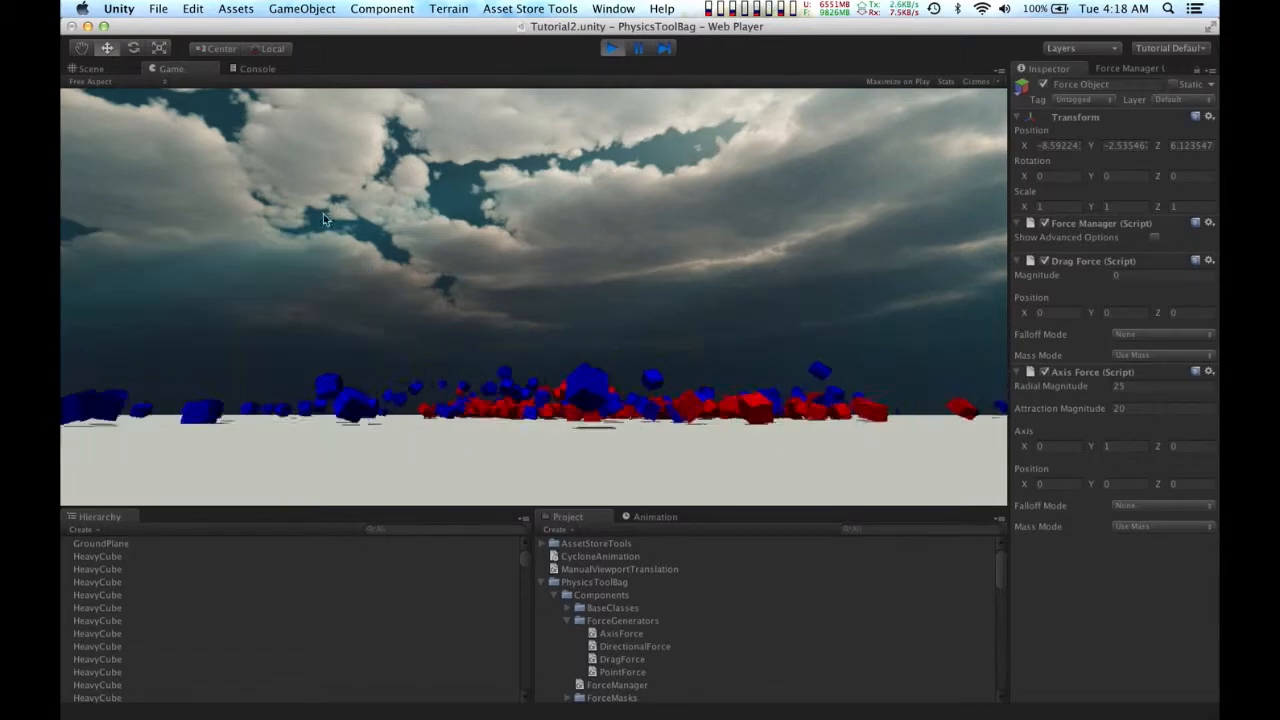
click(95, 68)
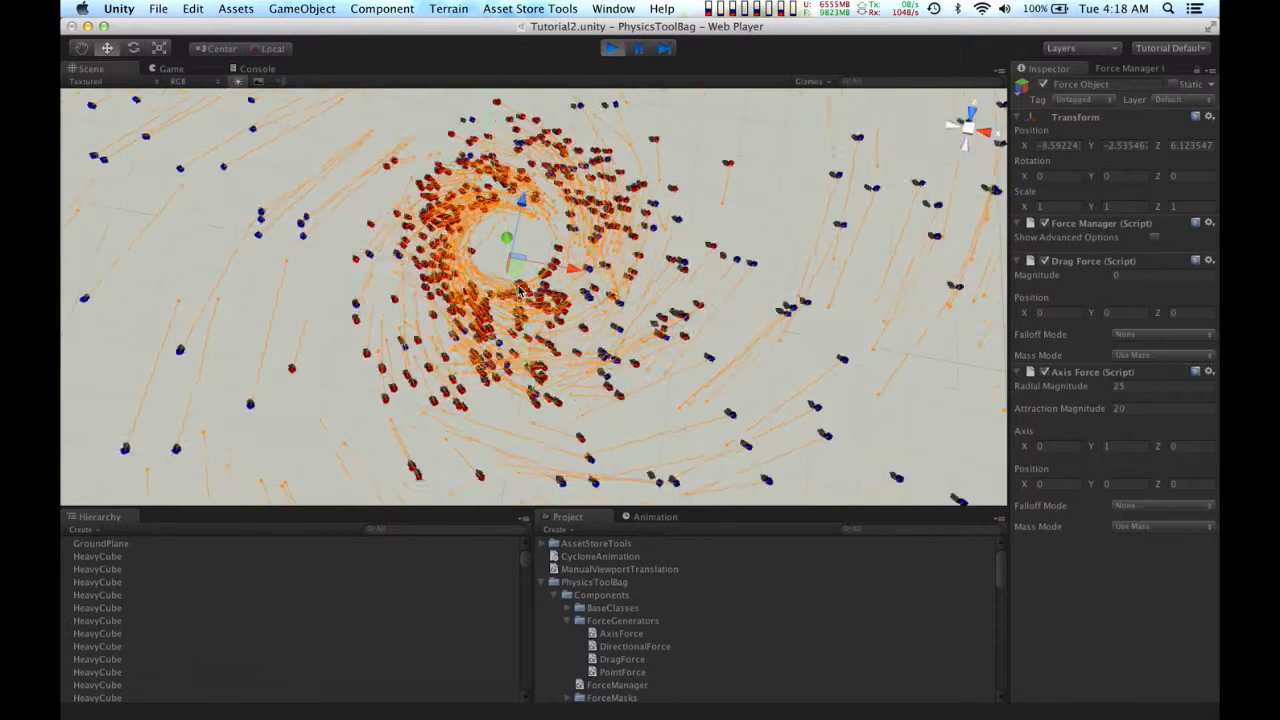
scroll(519, 291, down, 4)
scroll(519, 291, down, 4)
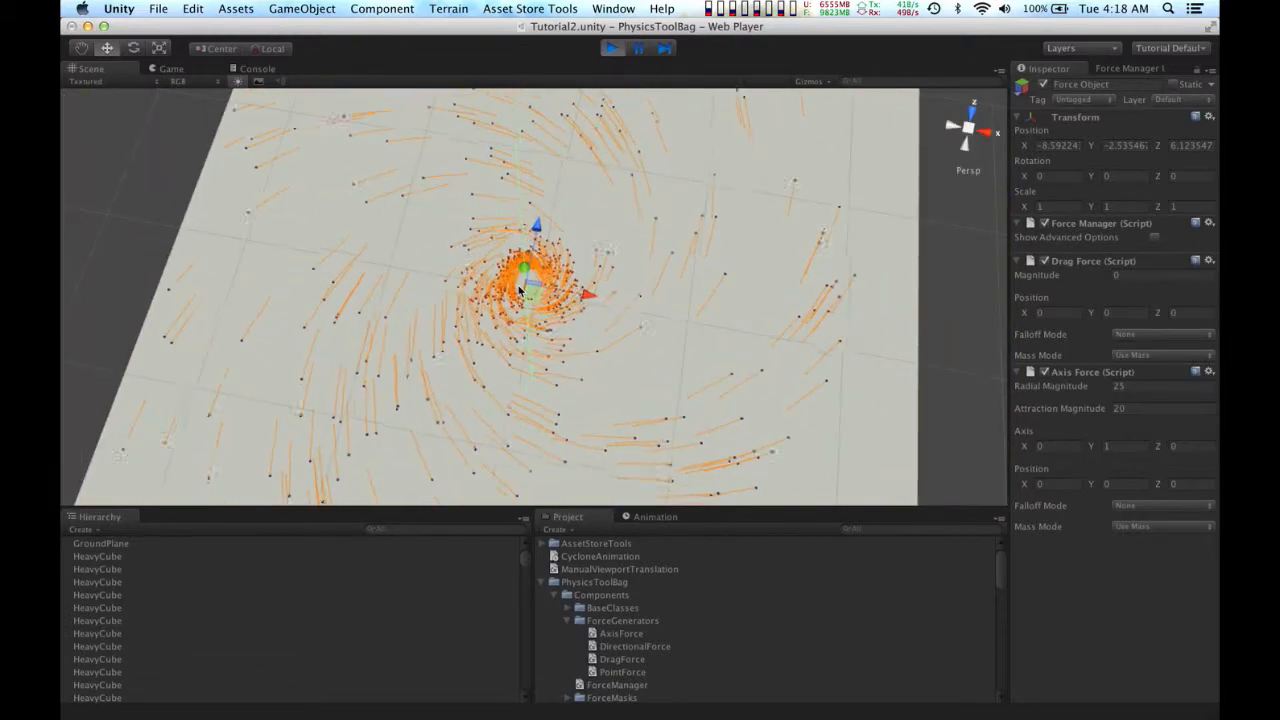
scroll(519, 290, down, 5)
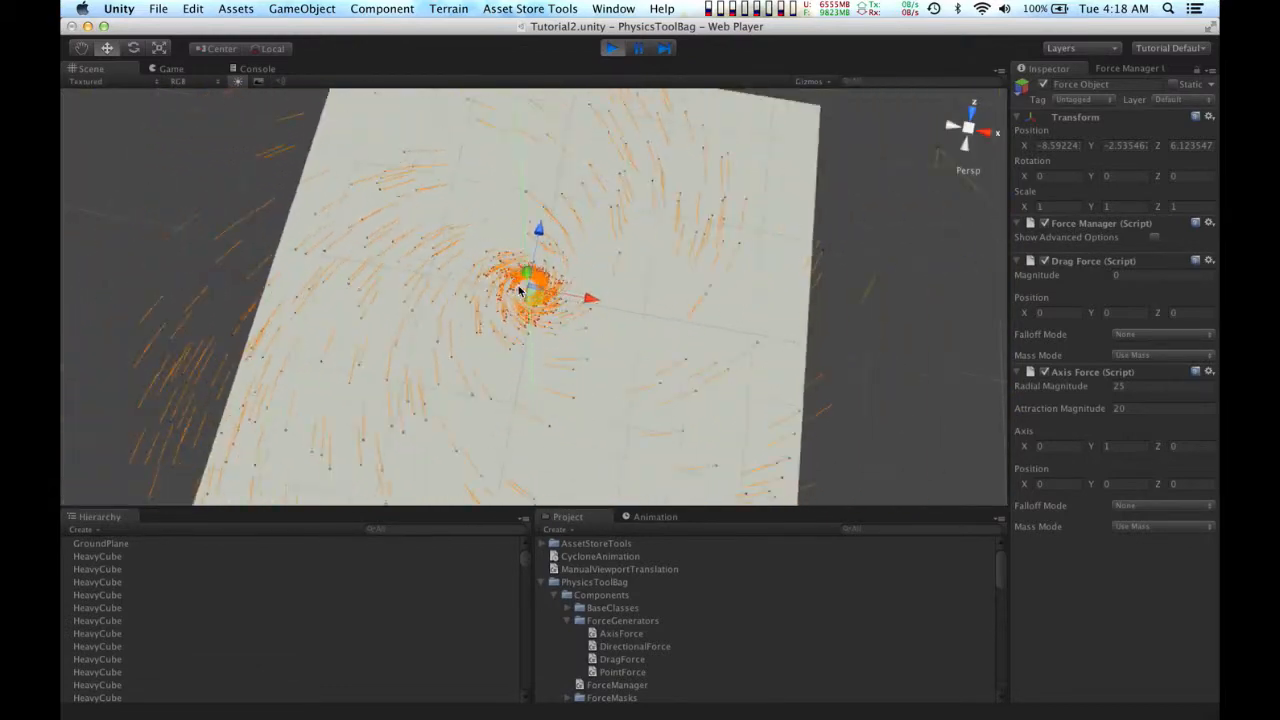
click(610, 48)
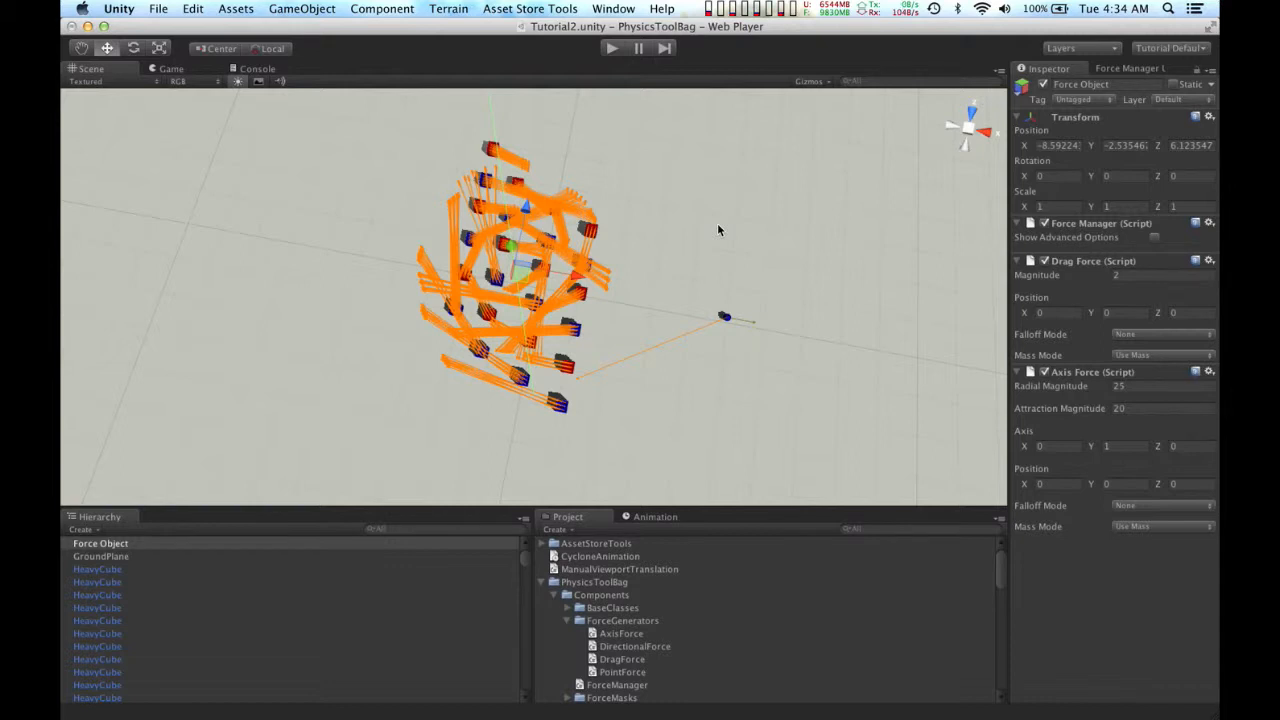
Step: Run the scene in the Game view to test the drag and axis forces together, and stop playback
click(612, 48)
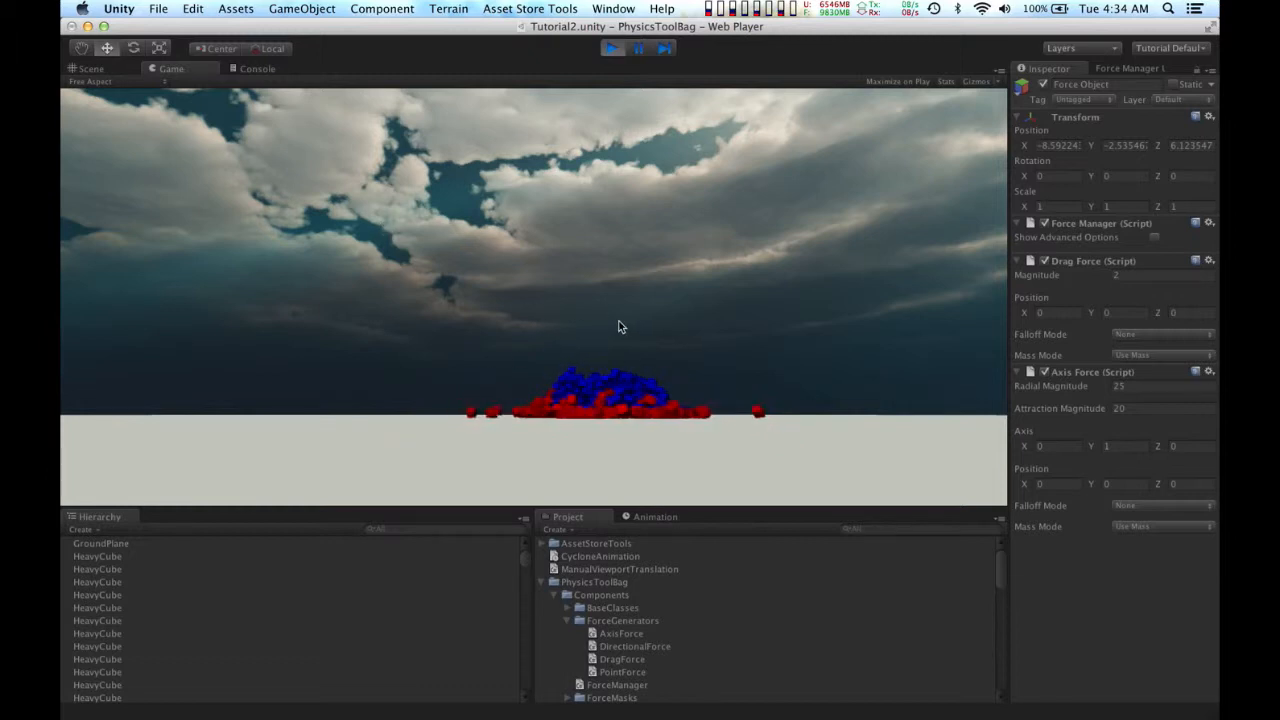
click(610, 48)
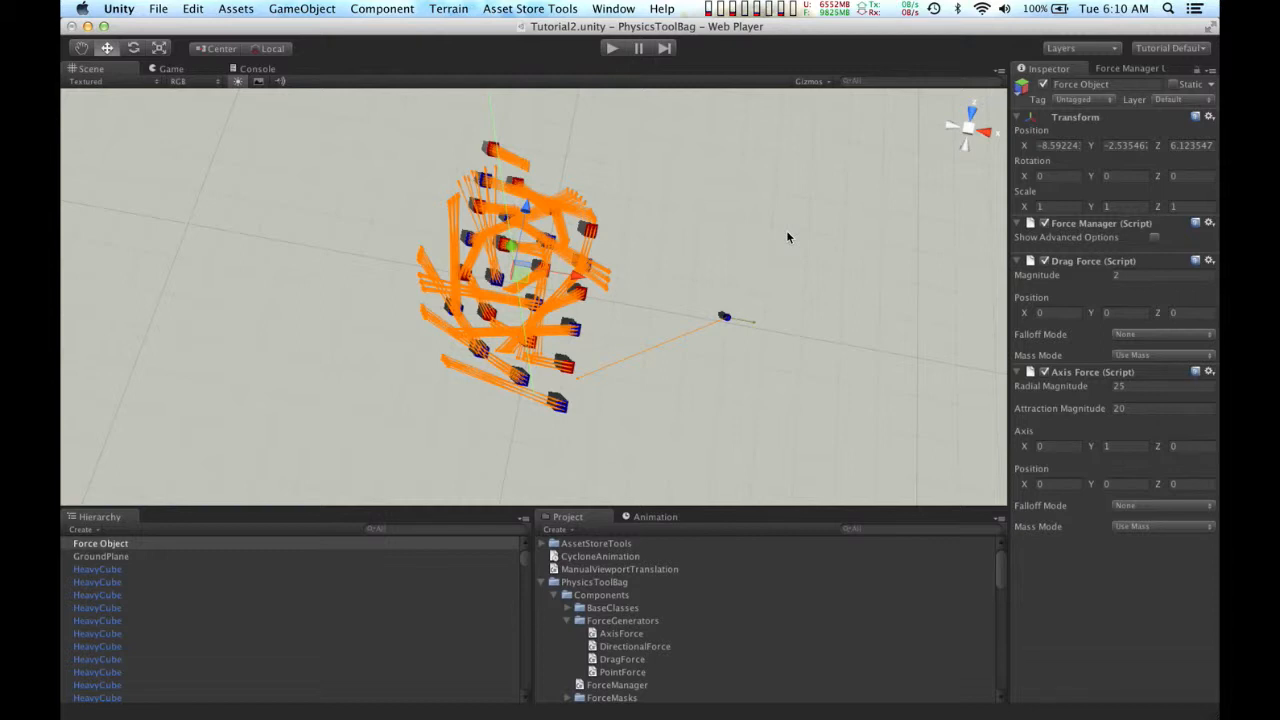
Step: Set the Drag Force's falloff mode to Min Max with a minimum of 5 and a maximum of 35
click(1121, 334)
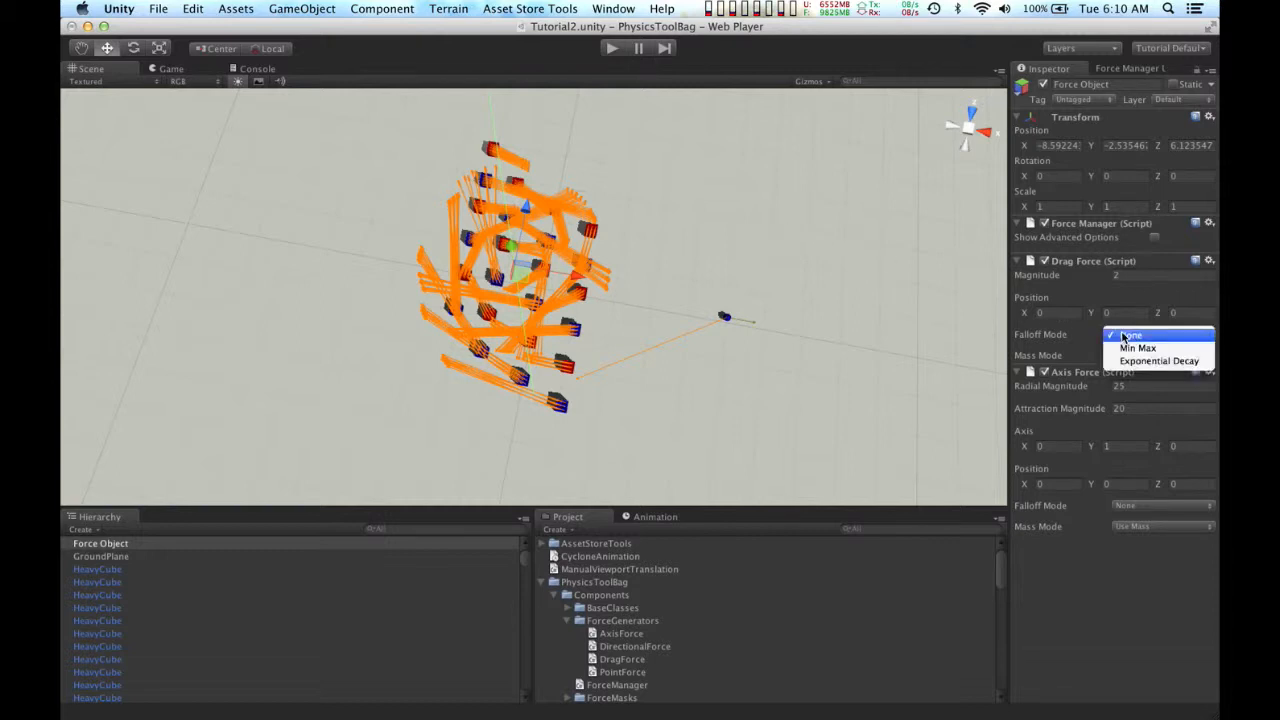
click(1131, 348)
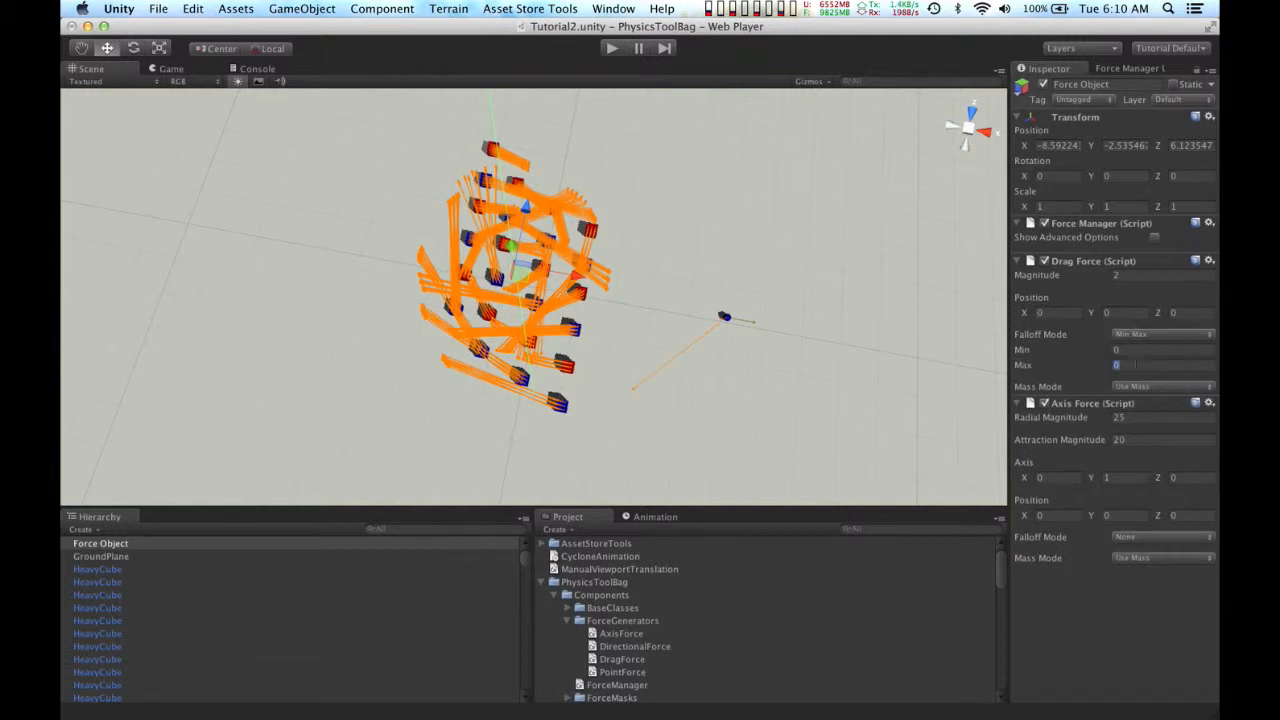
text(35)
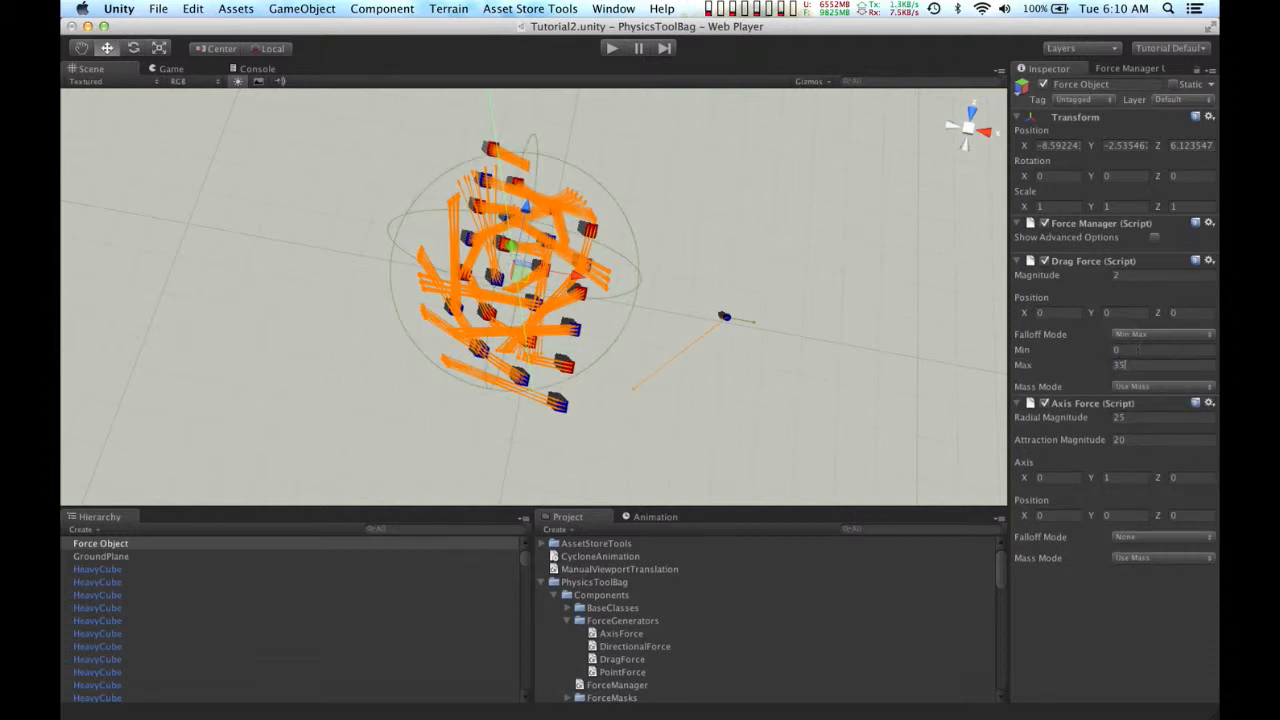
text(5)
Step: Set the Axis Force's radial magnitude to 40 and attraction magnitude to 75, and run the scene to test them
click(1143, 417)
text(40)
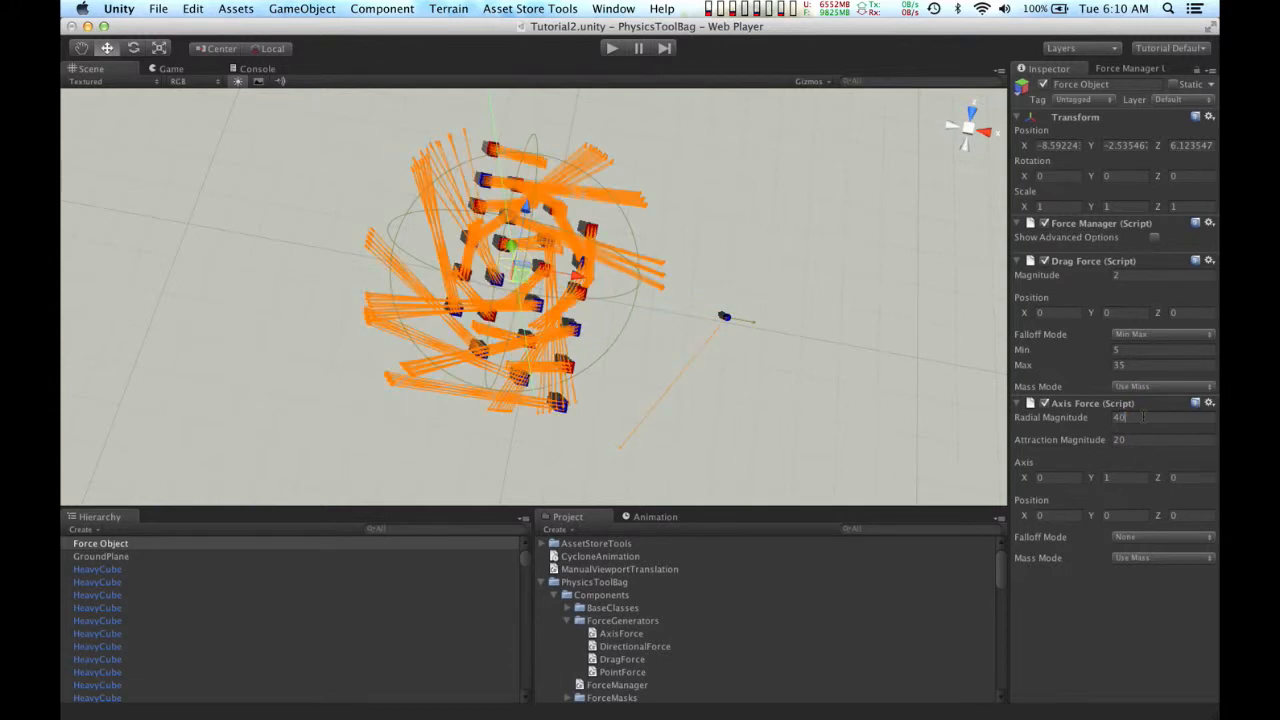
click(1143, 438)
text(75)
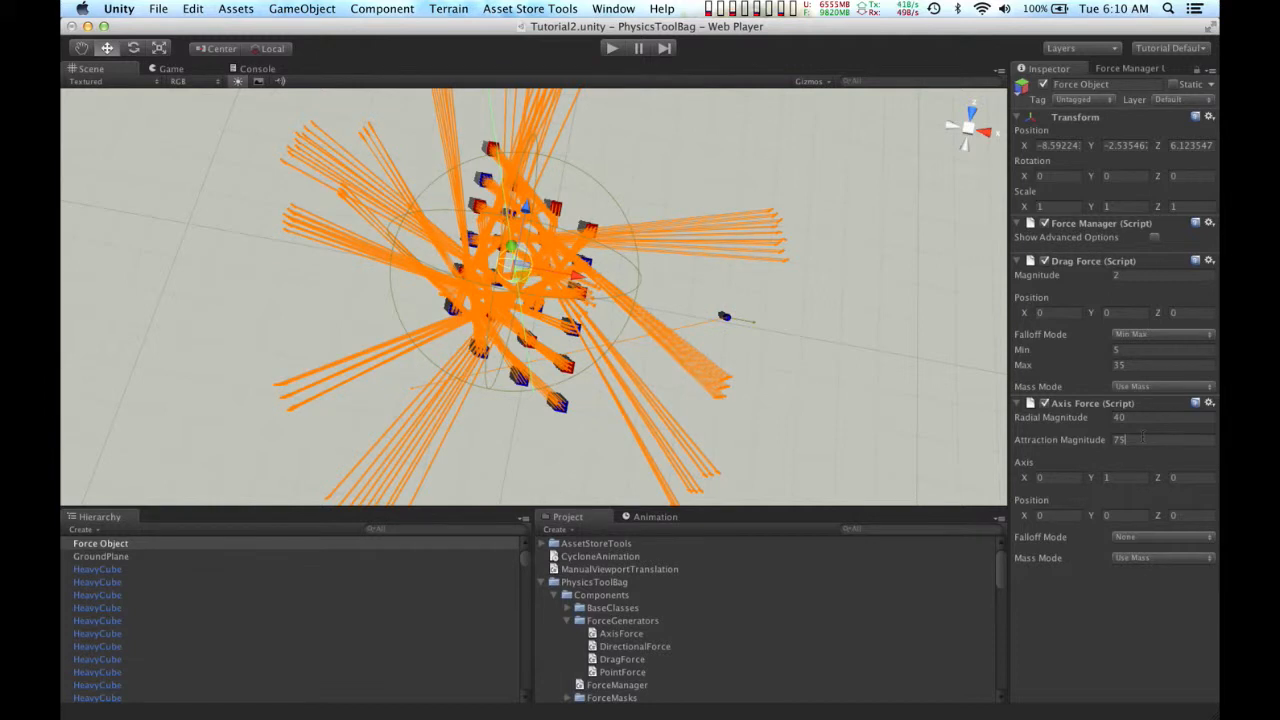
click(1147, 418)
click(610, 49)
Step: Add a Directional Force generator to the Force Object with its axis Y value and magnitude both set to 20
click(360, 9)
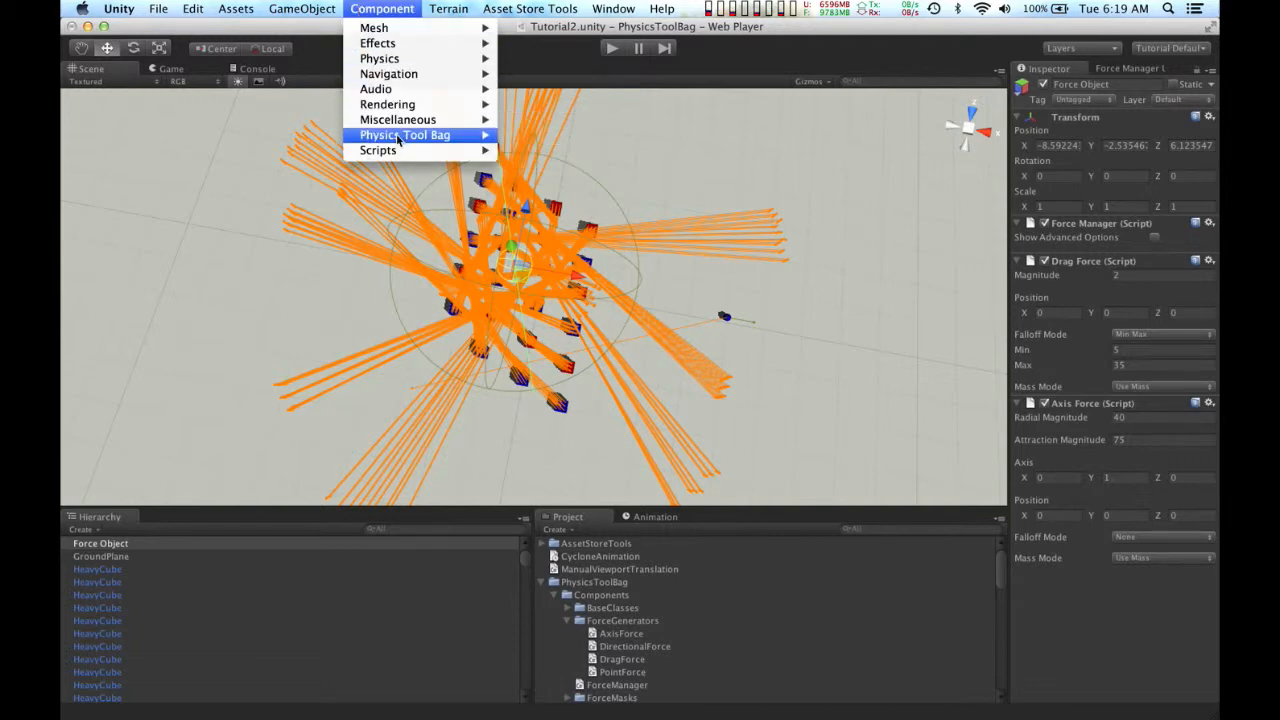
mouse_move(400, 137)
mouse_move(547, 150)
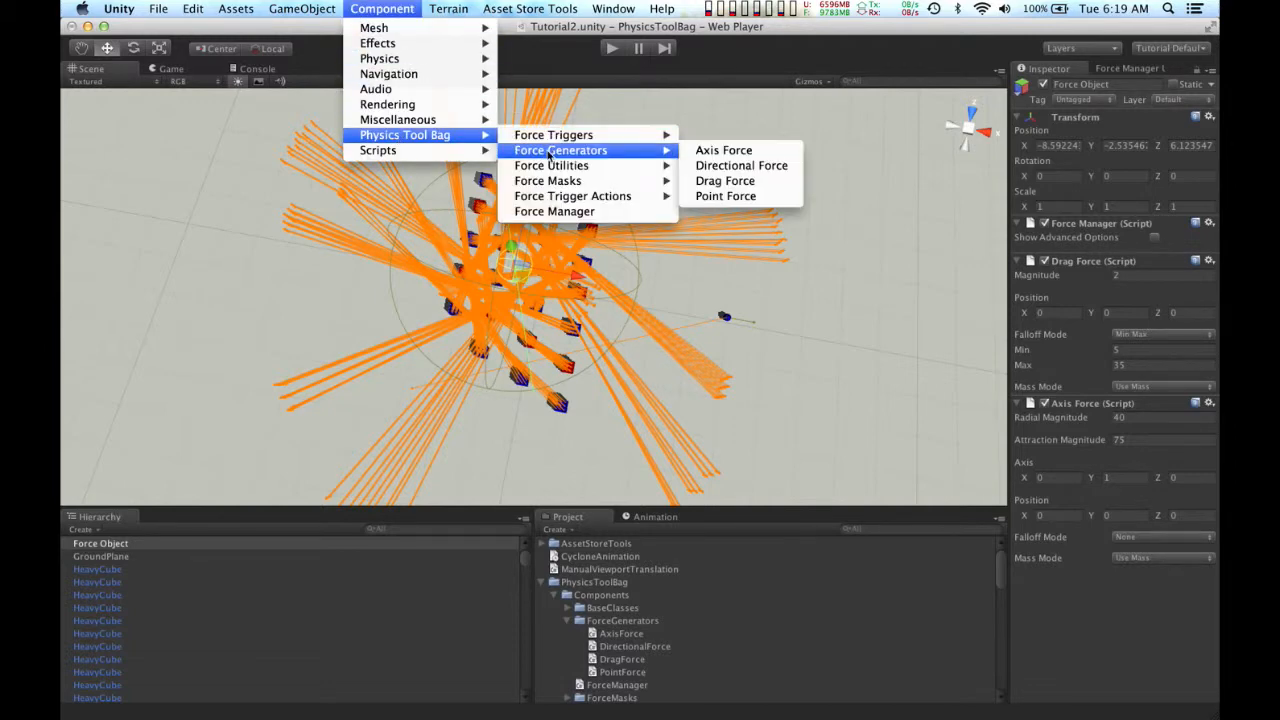
click(703, 168)
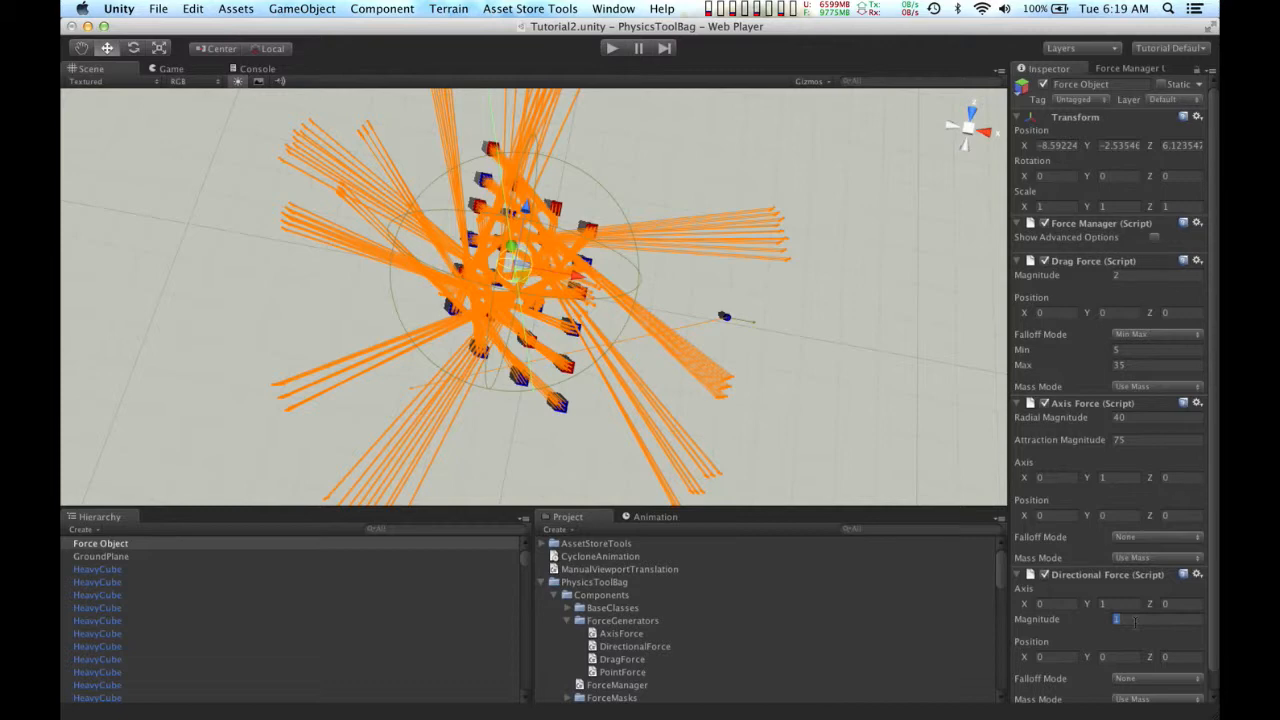
text(20)
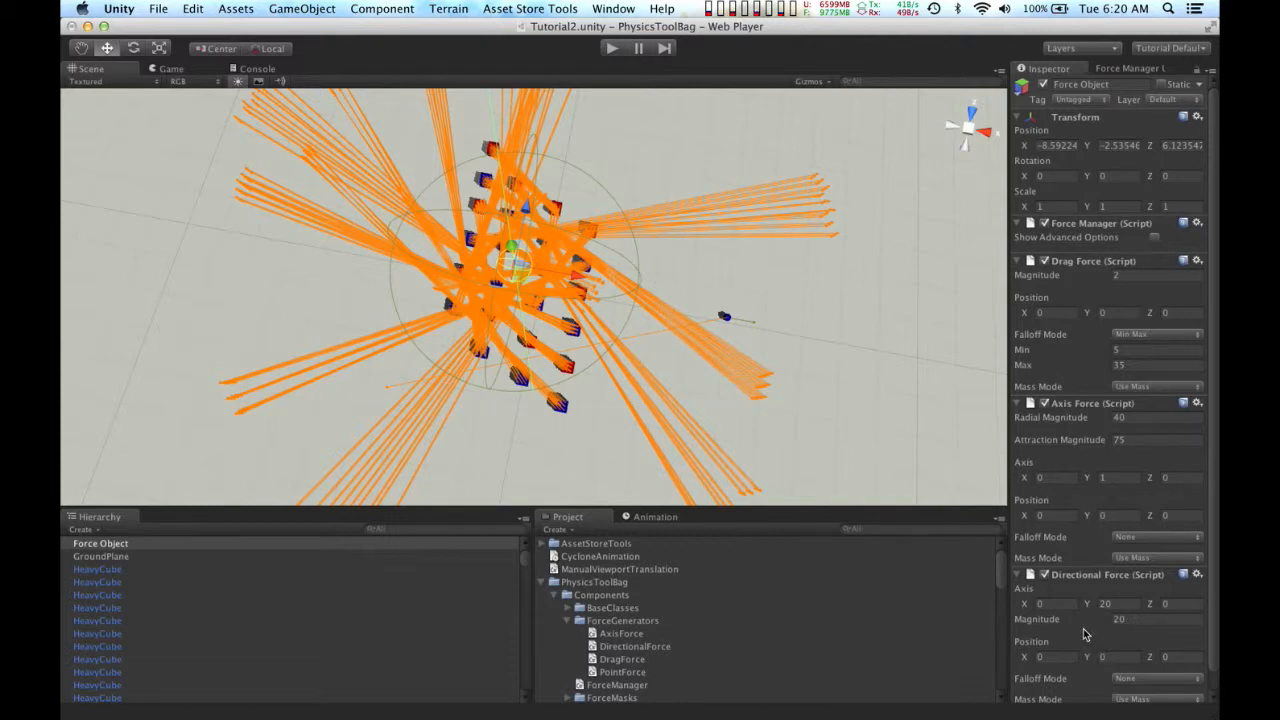
Step: Set the Directional Force's falloff mode to Min Max with a minimum of 30 and a maximum of 60
scroll(1085, 633, down, 1)
click(1125, 658)
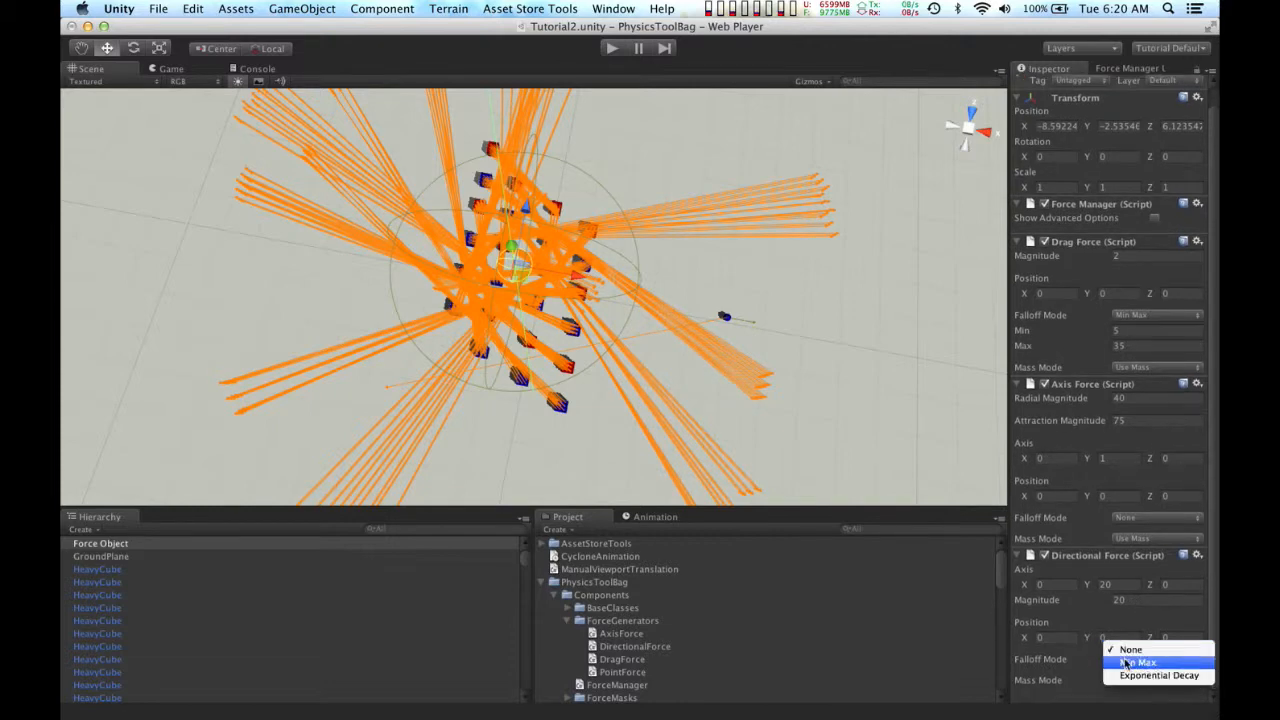
click(1125, 662)
scroll(1087, 621, down, 2)
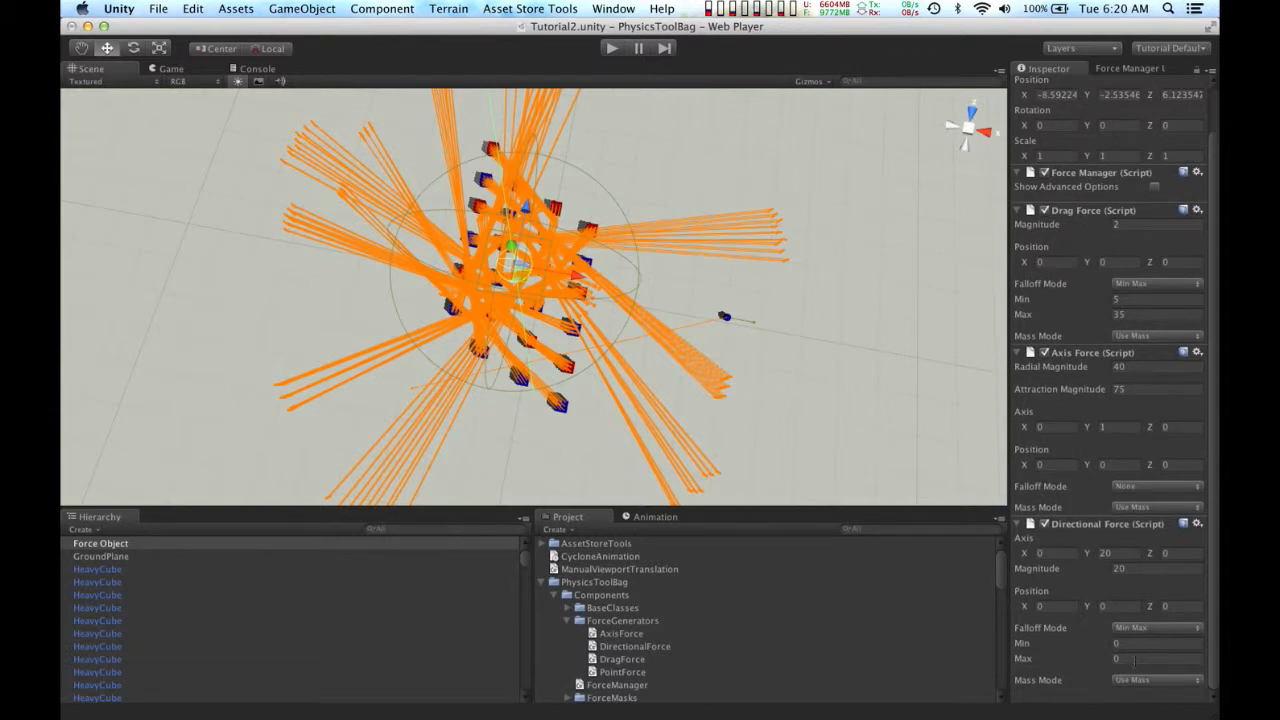
text(60)
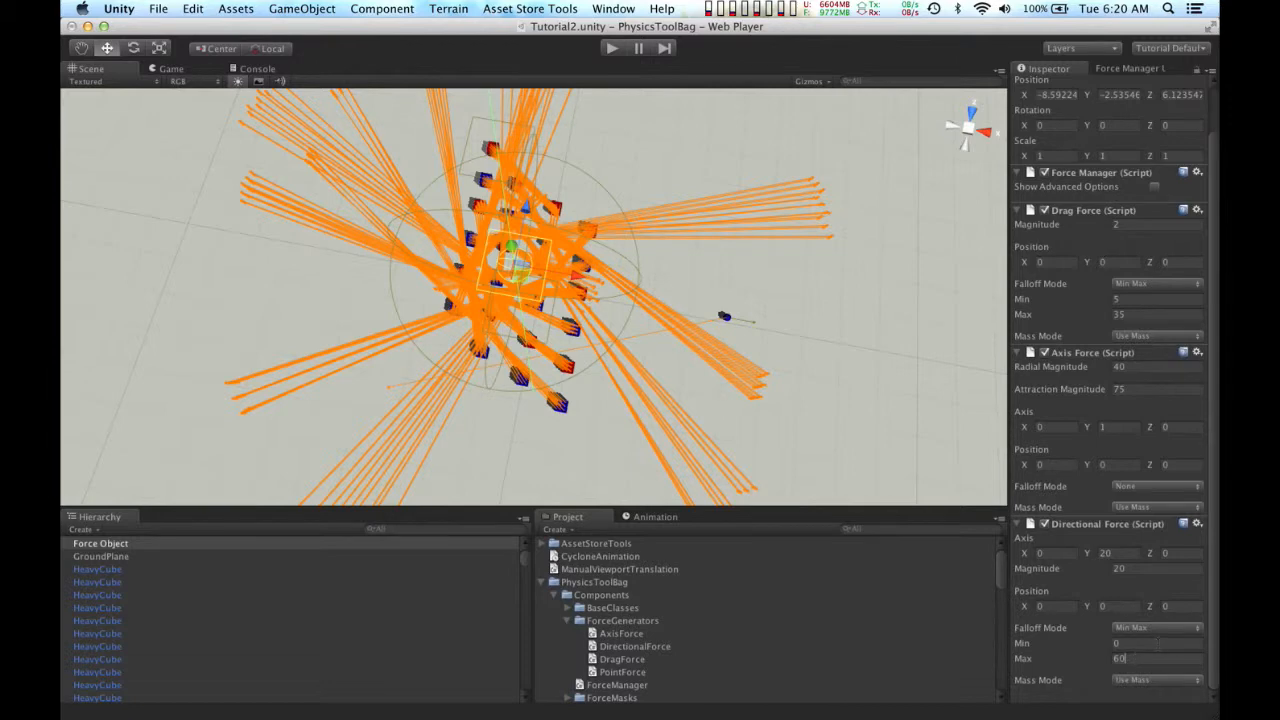
text(30)
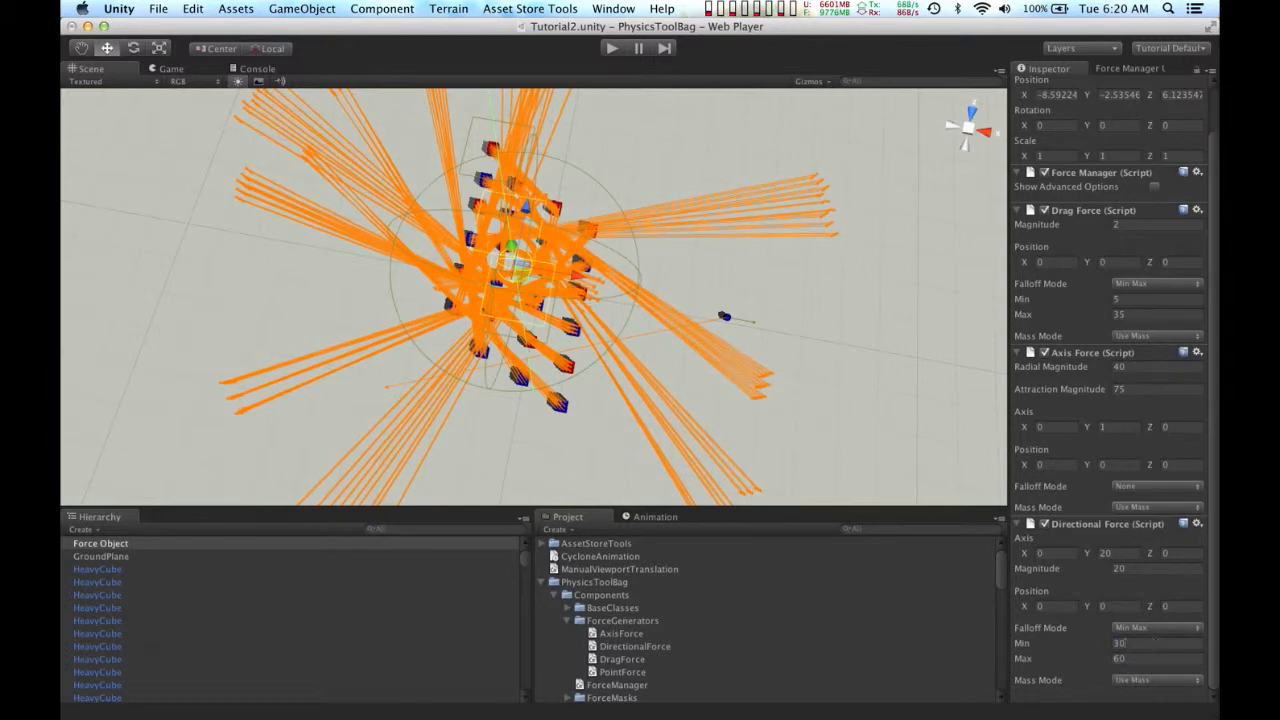
Step: Run the scene to test the cubes with the Directional Force added, and stop playback
alt+drag(700, 370, 615, 100)
click(612, 48)
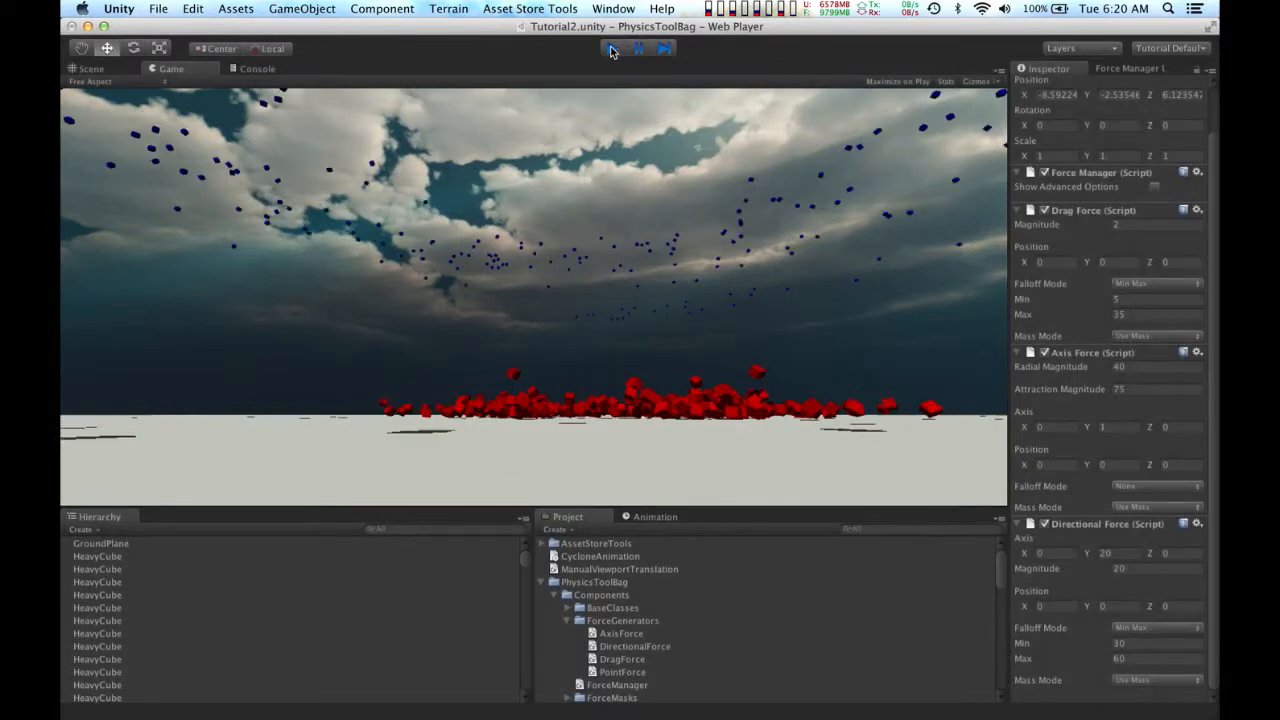
click(612, 49)
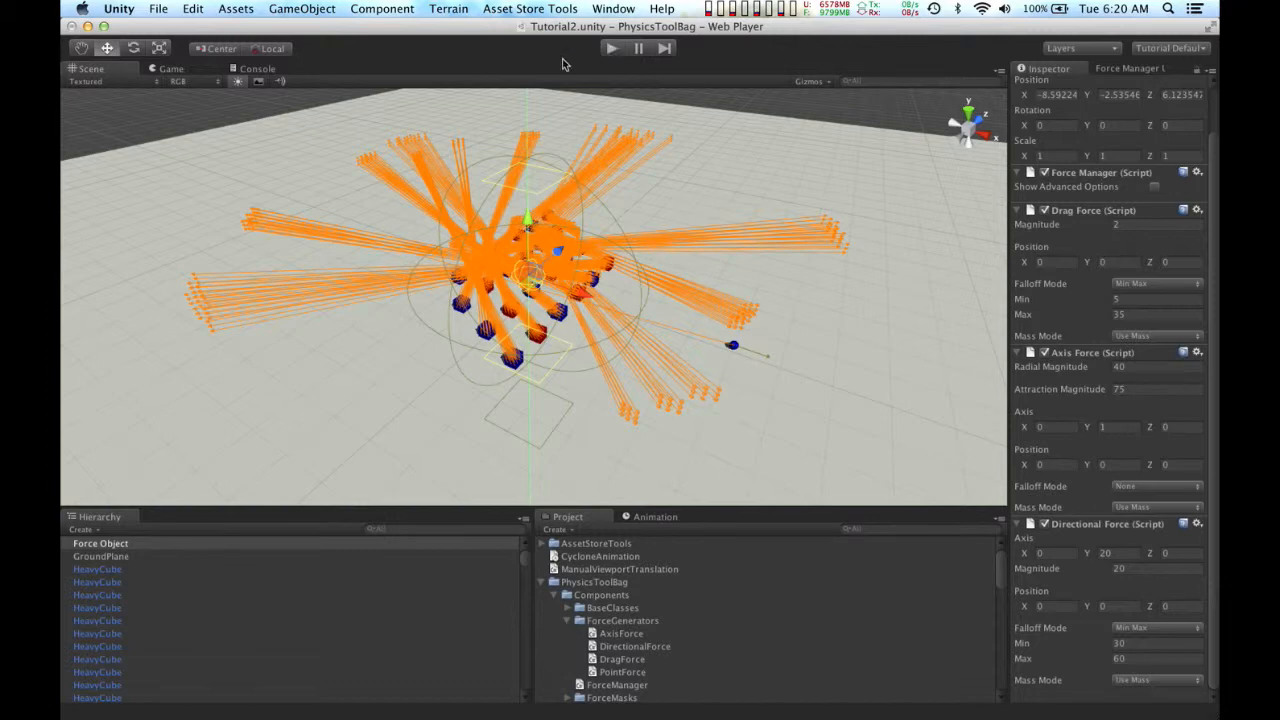
Step: Add a Cylindrical Force Mask to the Force Object with a radius of 20 and a height of 300
click(391, 10)
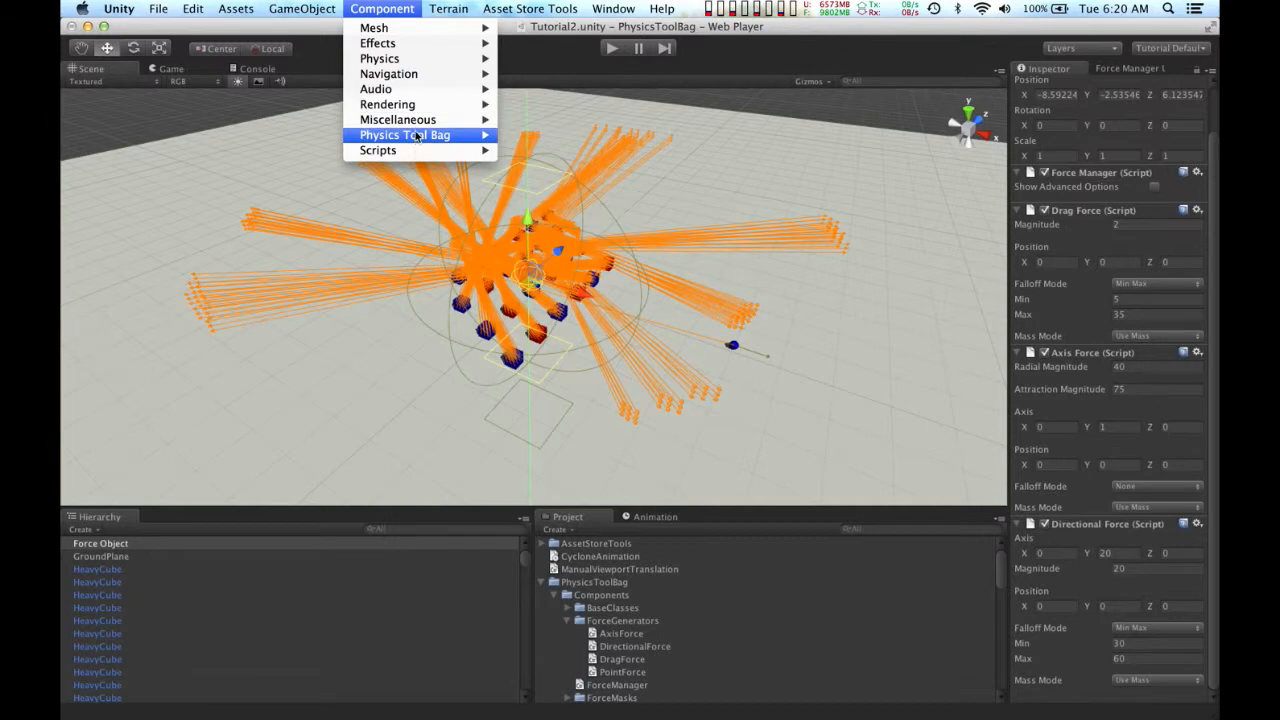
mouse_move(418, 137)
mouse_move(562, 181)
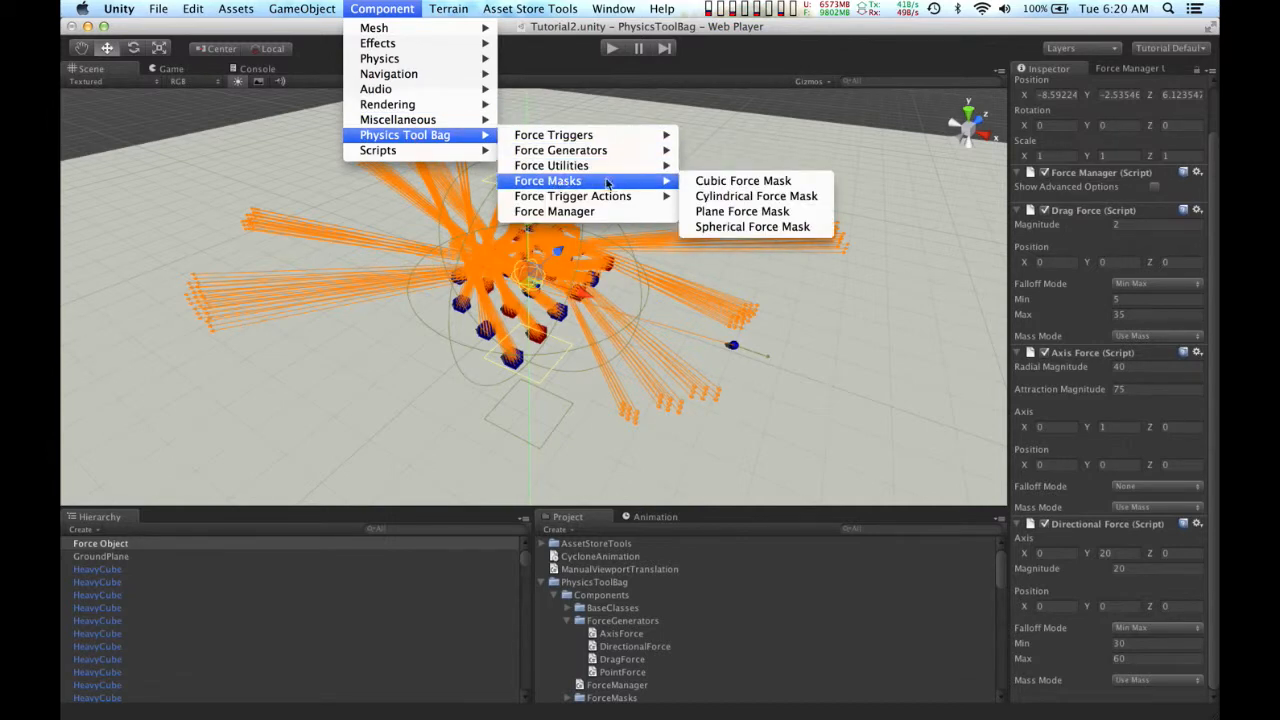
click(706, 196)
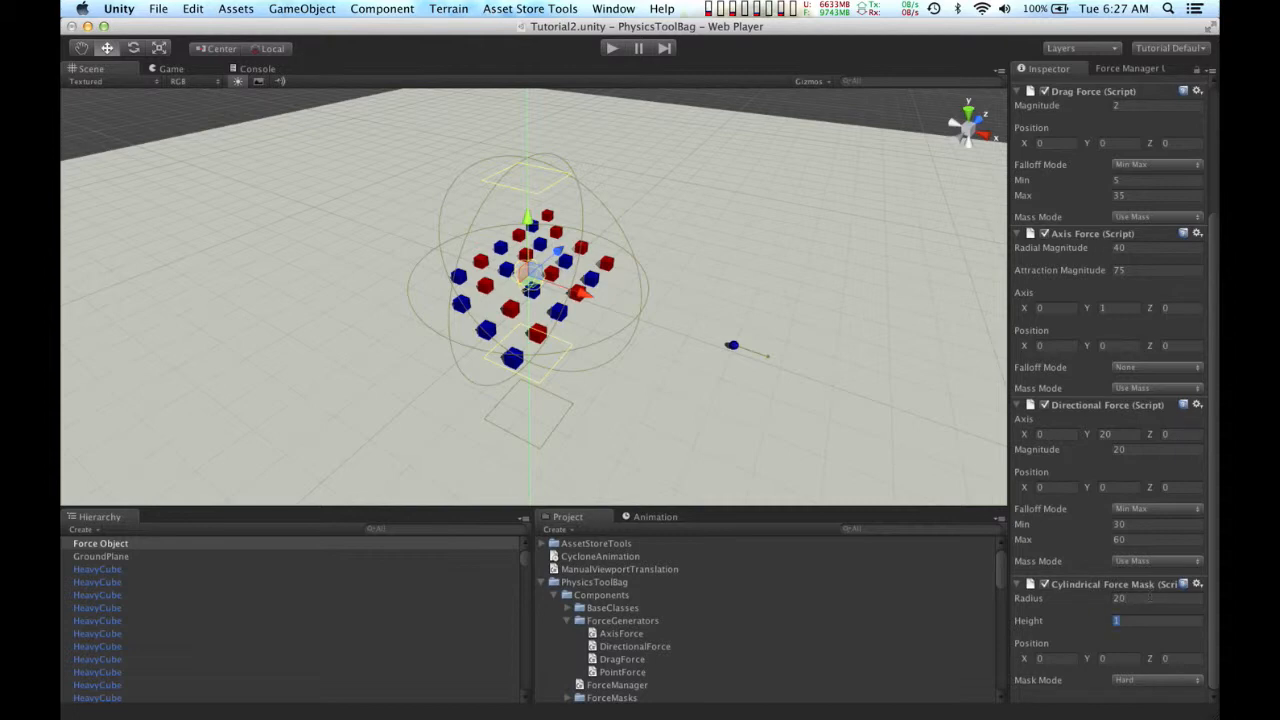
text(300)
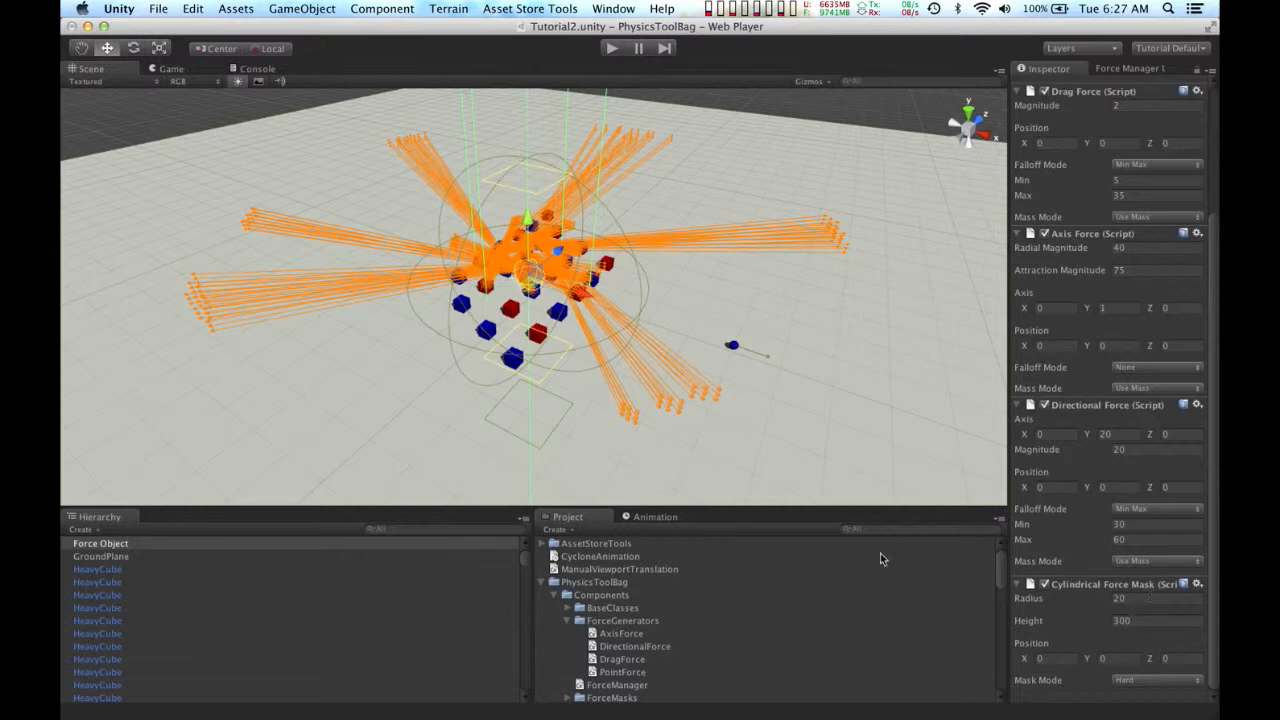
Step: Inspect the cylindrical mask's extent in the scene and set its mask mode to Soft with a falloff of 10
alt+drag(720, 405, 589, 281)
scroll(589, 281, down, 5)
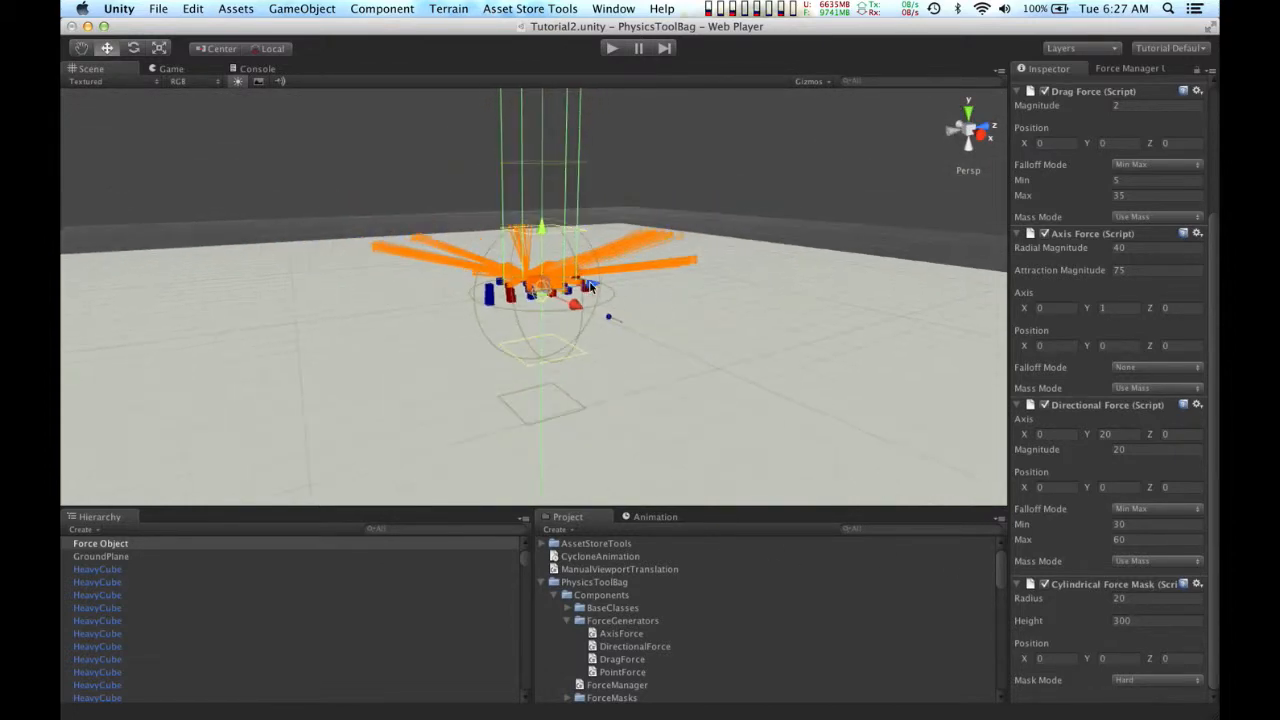
scroll(560, 252, down, 4)
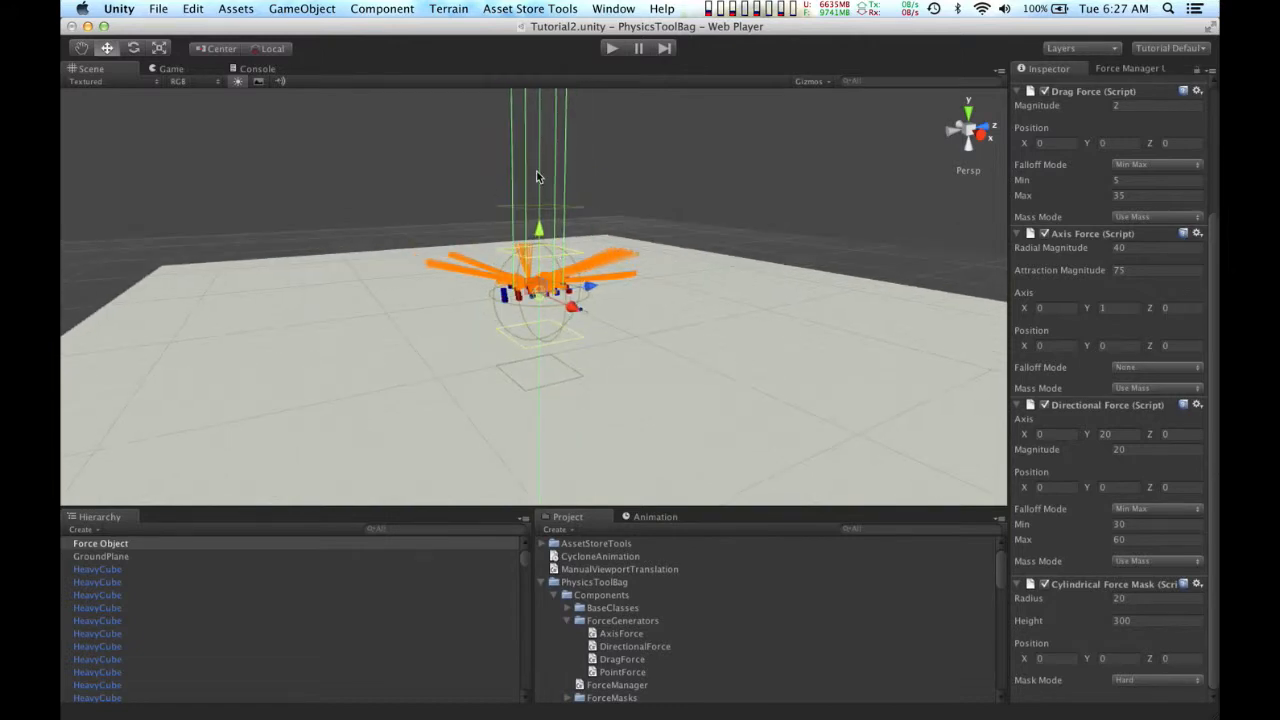
scroll(537, 176, down, 3)
scroll(537, 176, up, 5)
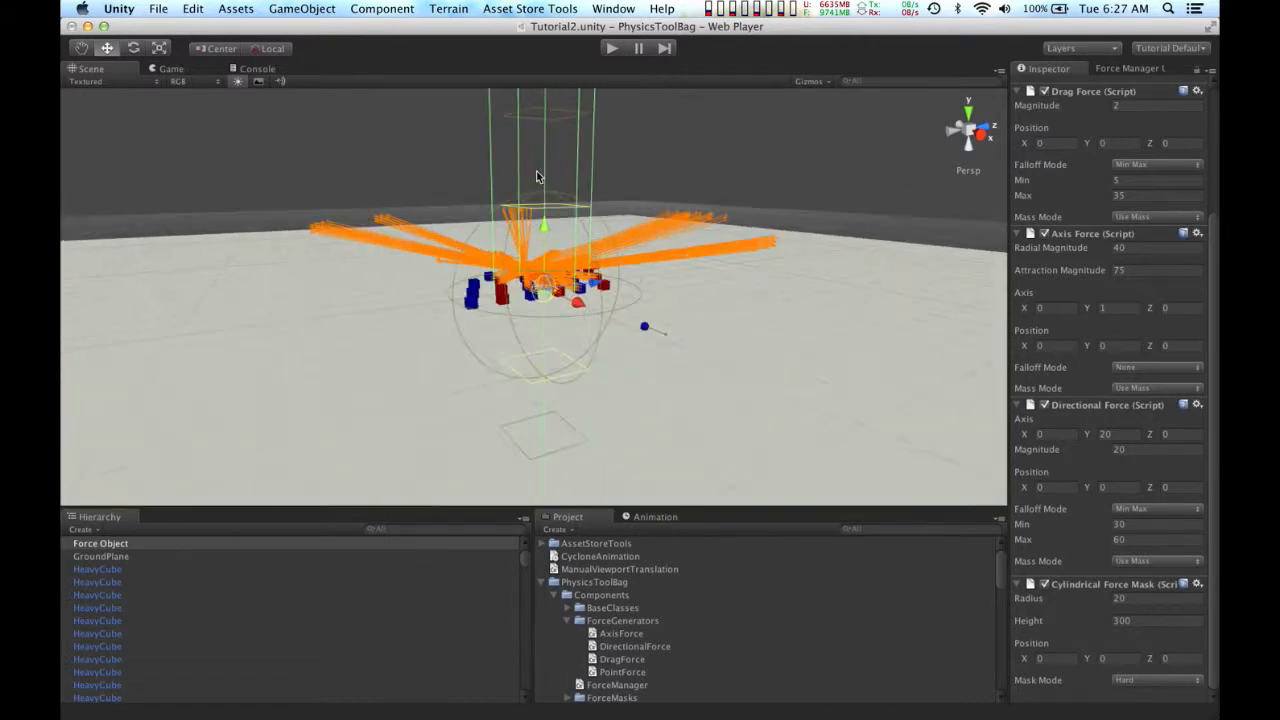
alt+drag(530, 165, 773, 307)
click(1145, 680)
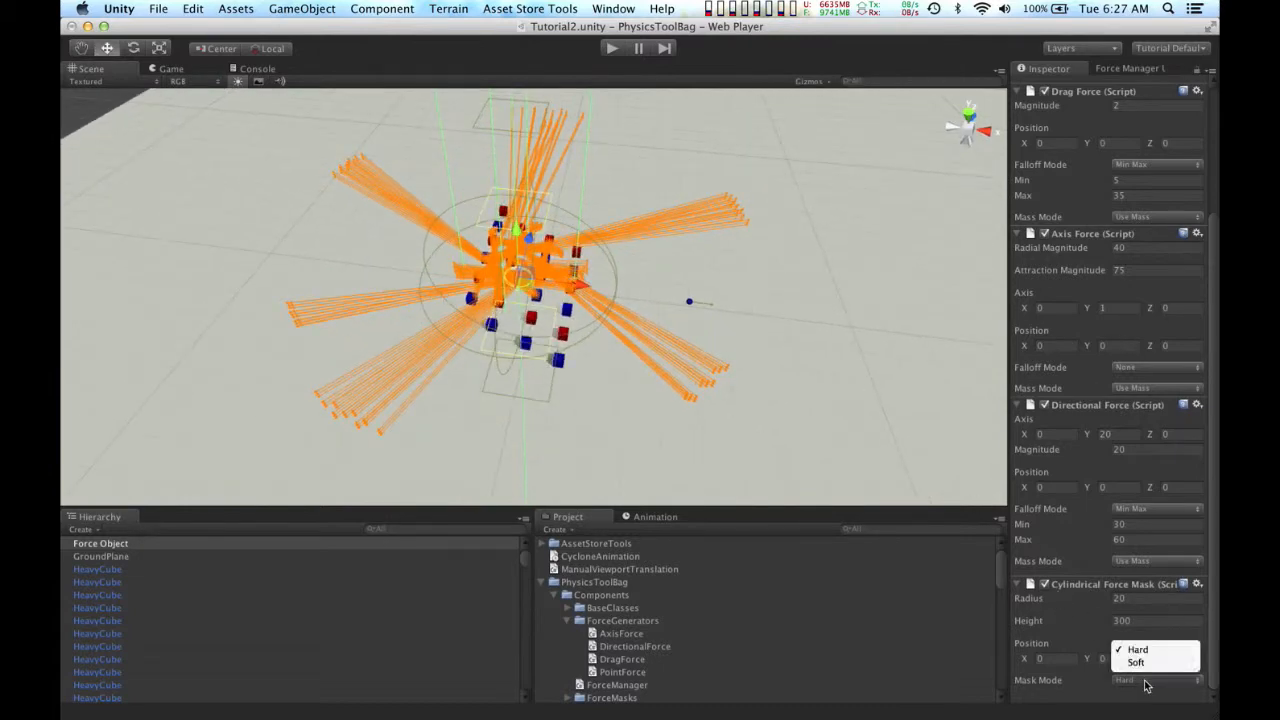
click(1150, 650)
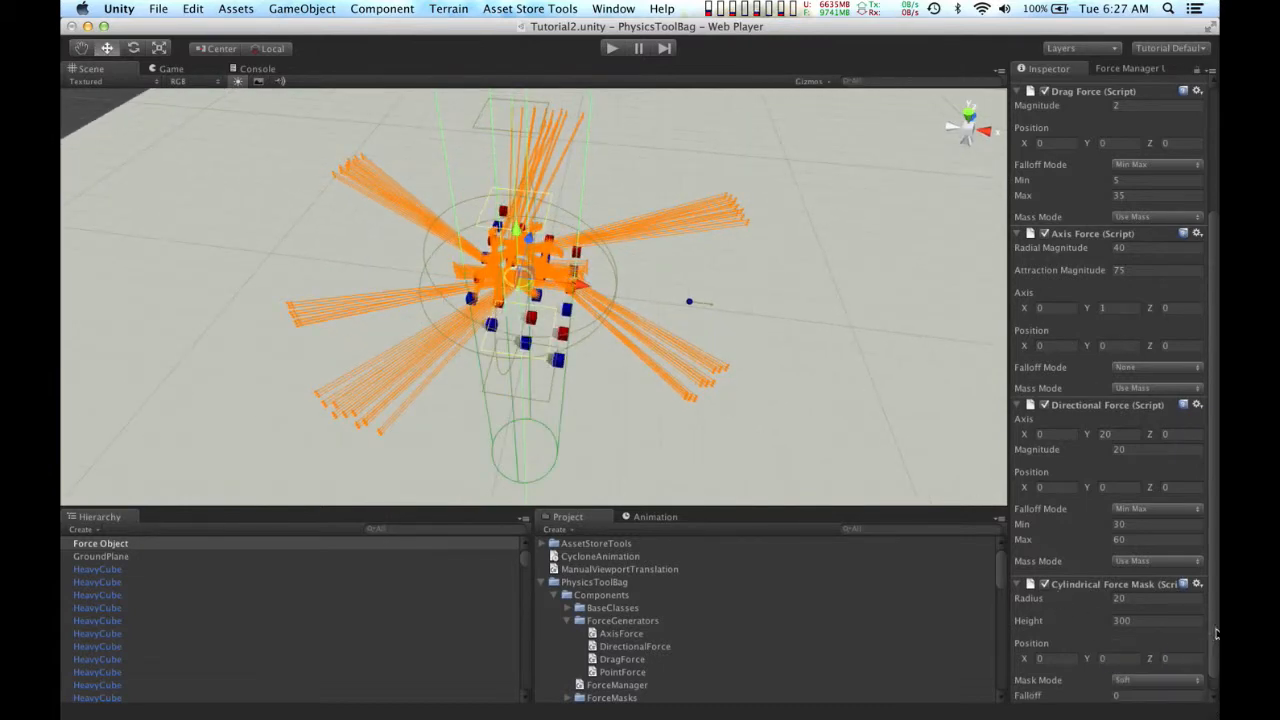
scroll(1150, 655, down, 1)
click(1170, 679)
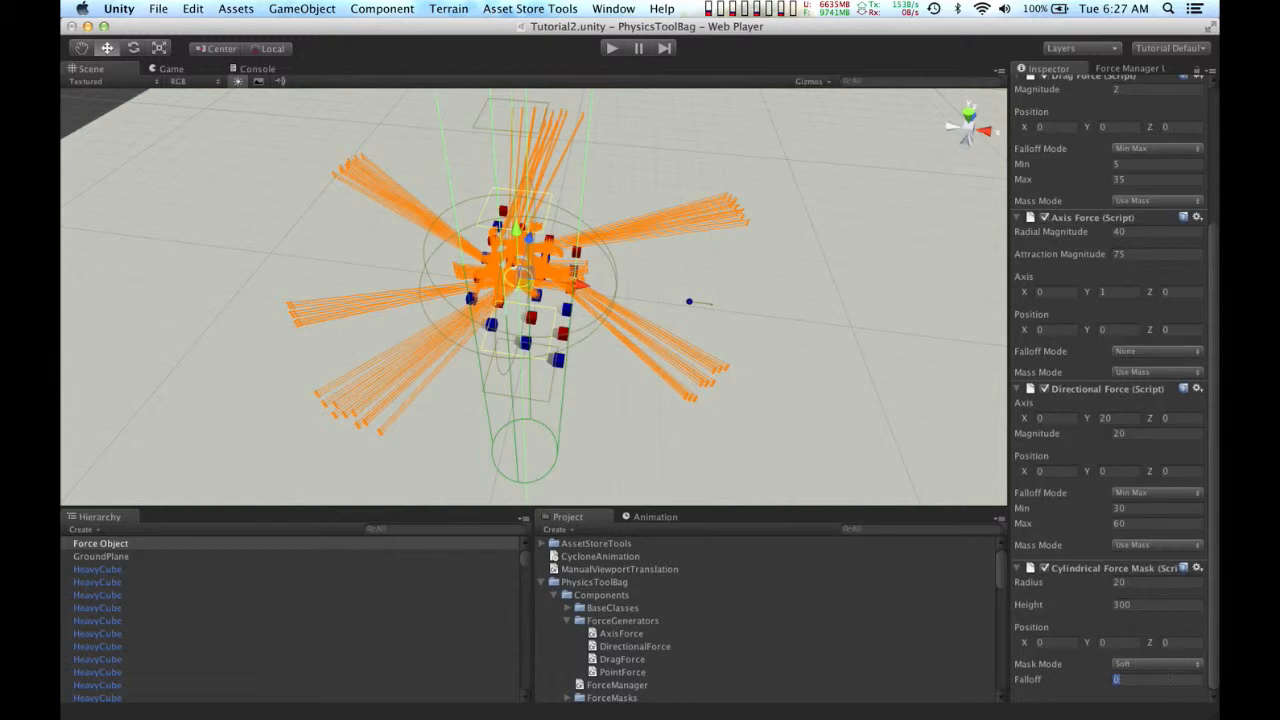
text(10)
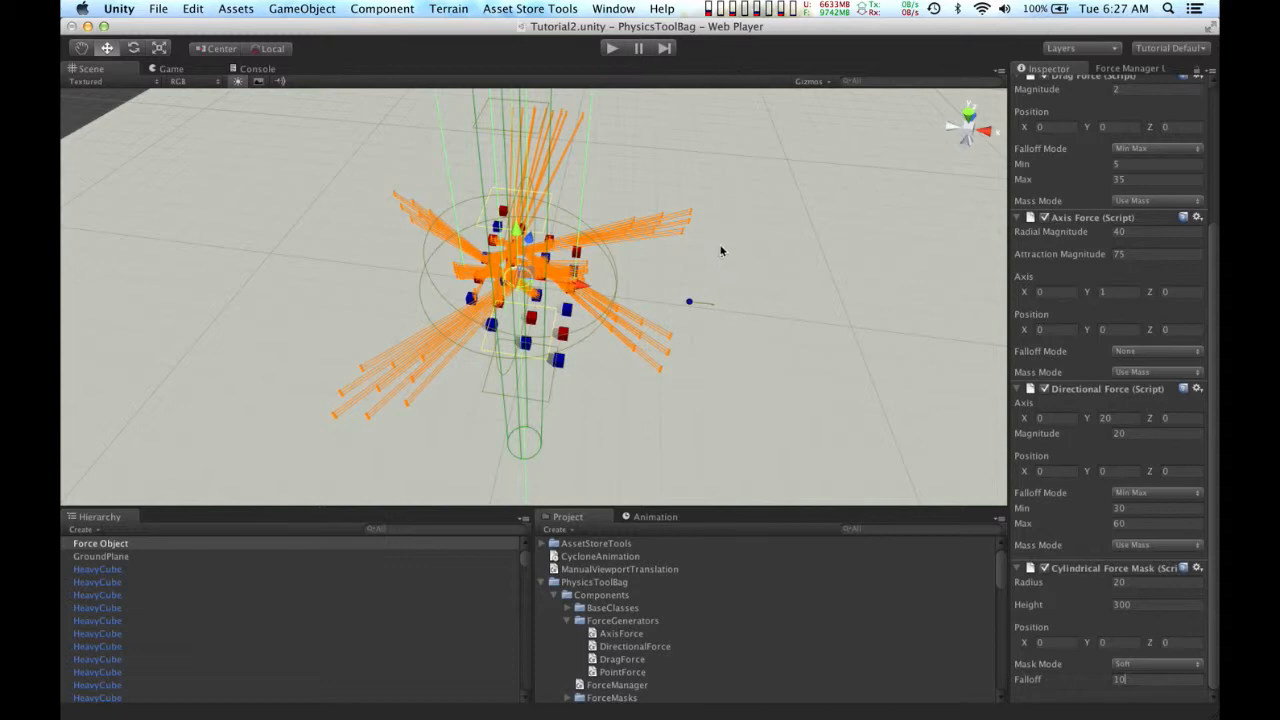
Step: Run the scene to test the forces limited by the cylindrical mask, and stop playback
alt+drag(728, 263, 460, 150)
click(610, 48)
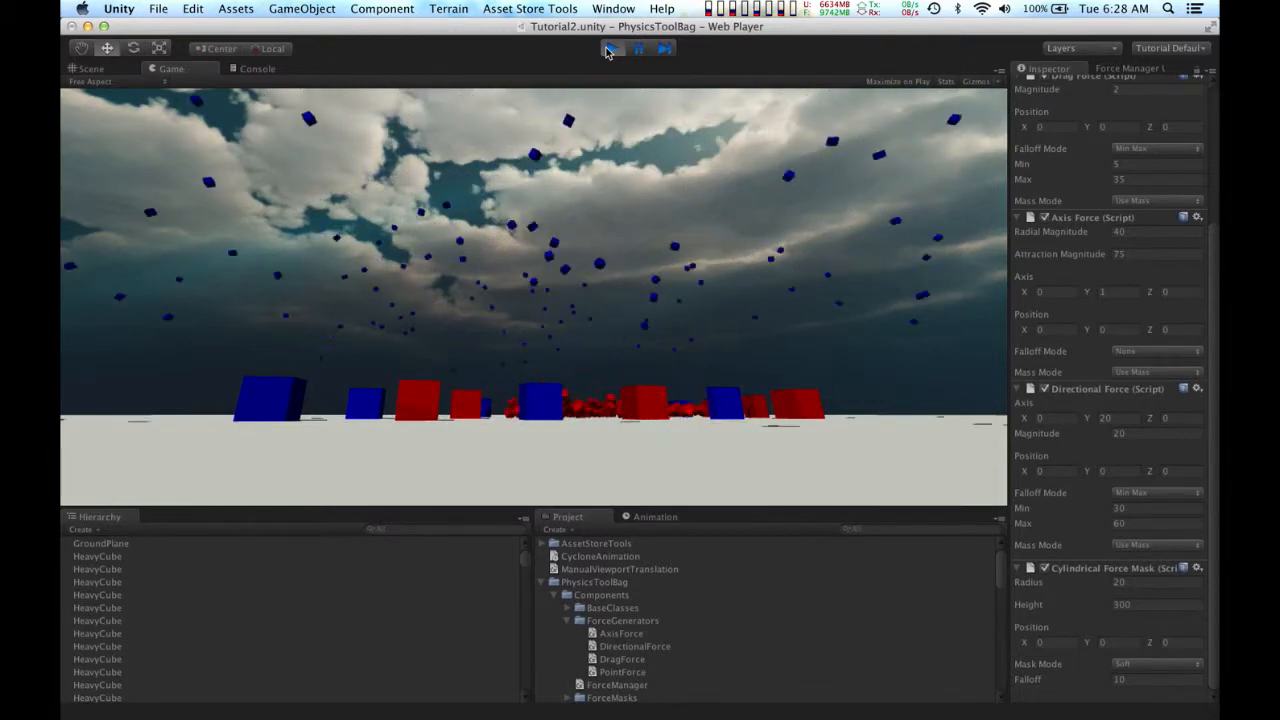
click(606, 47)
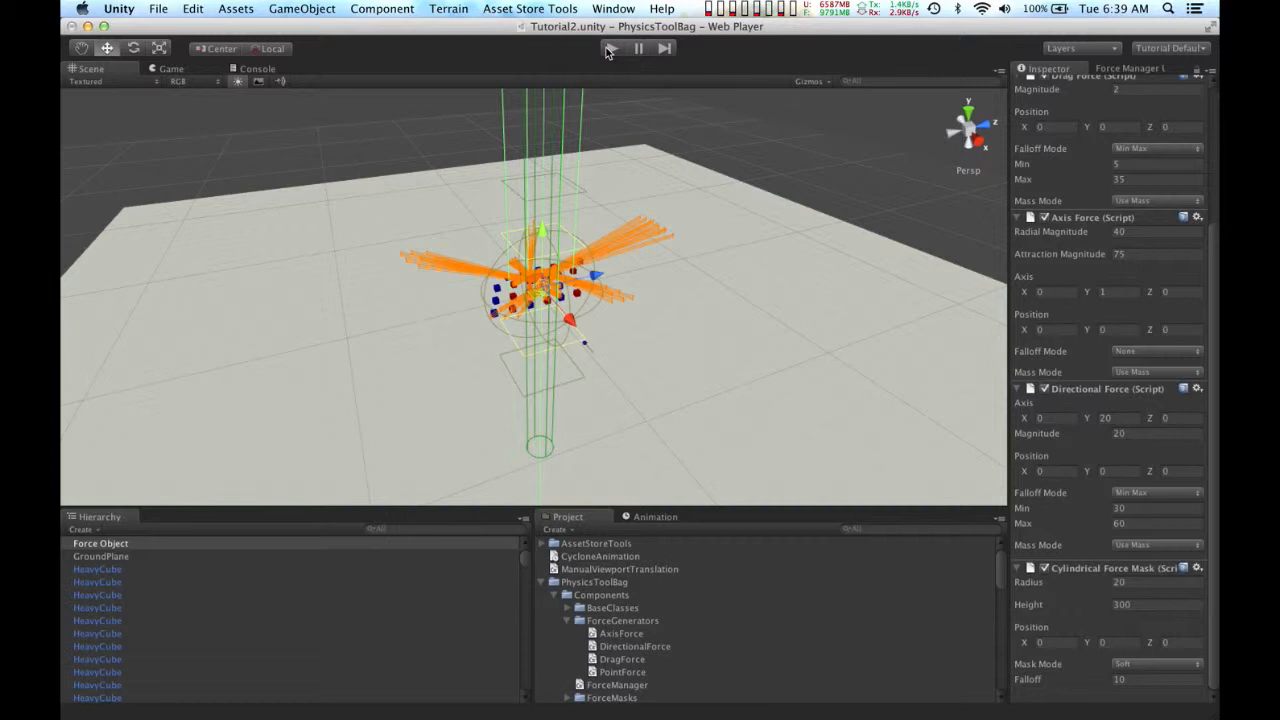
Step: Add an Animation component to the Force Object and assign the Tutorial 2 Animation clip to it
click(382, 8)
mouse_move(397, 119)
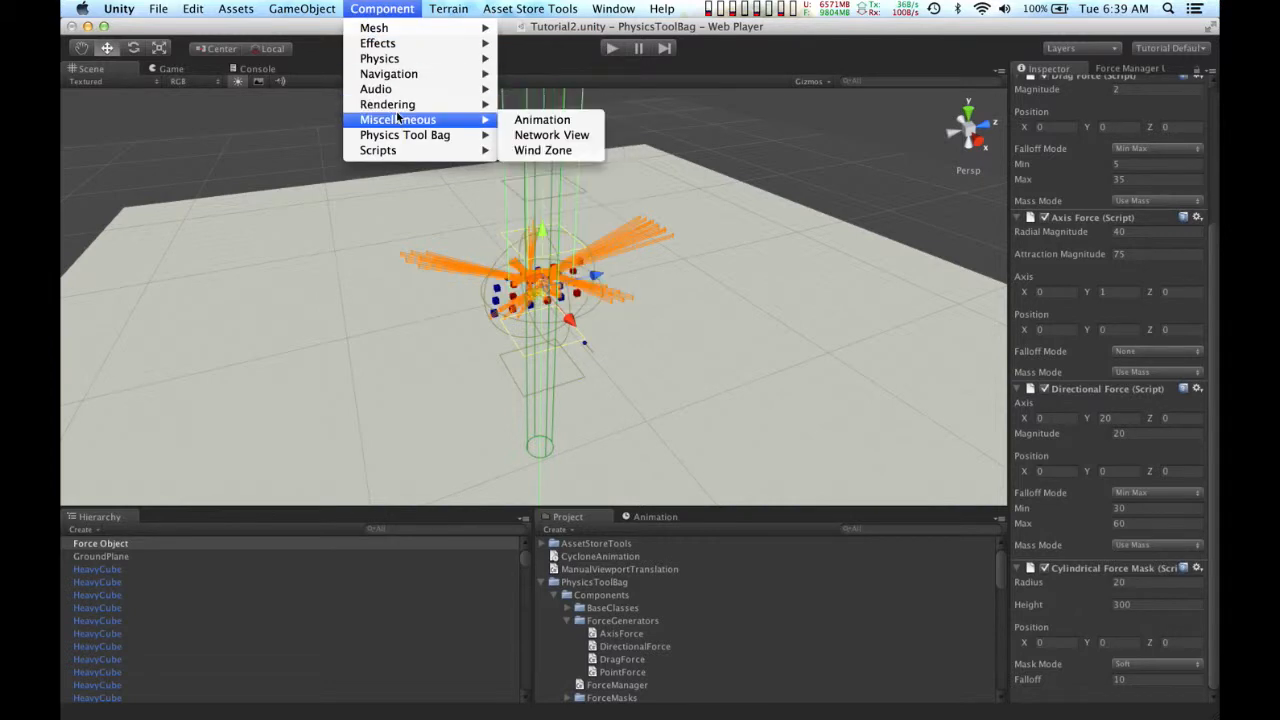
click(520, 122)
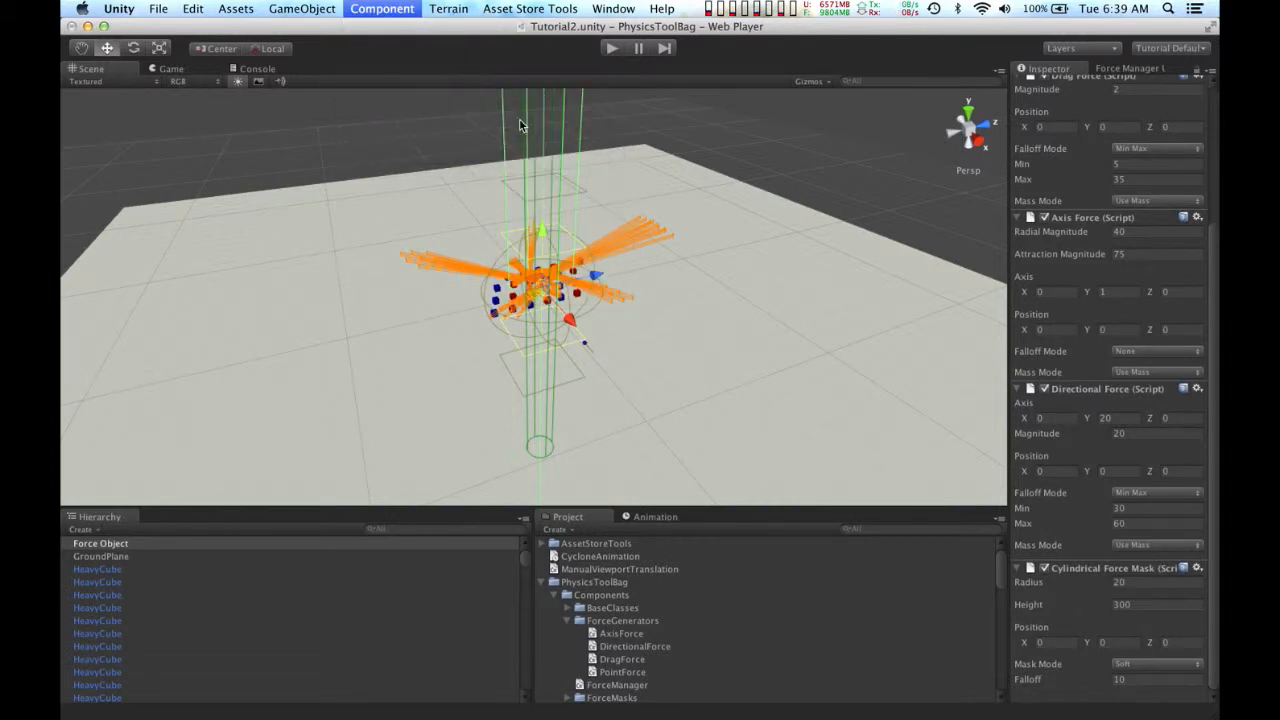
scroll(1088, 517, down, 3)
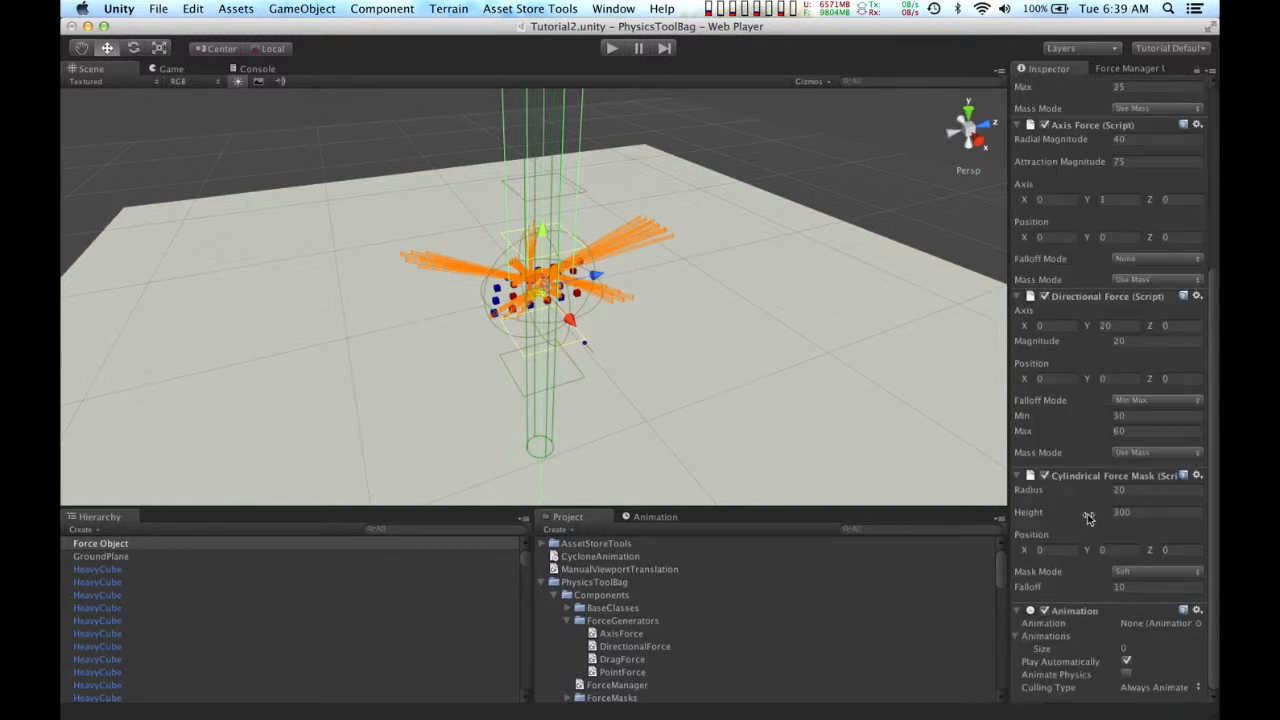
drag(1003, 578, 1000, 668)
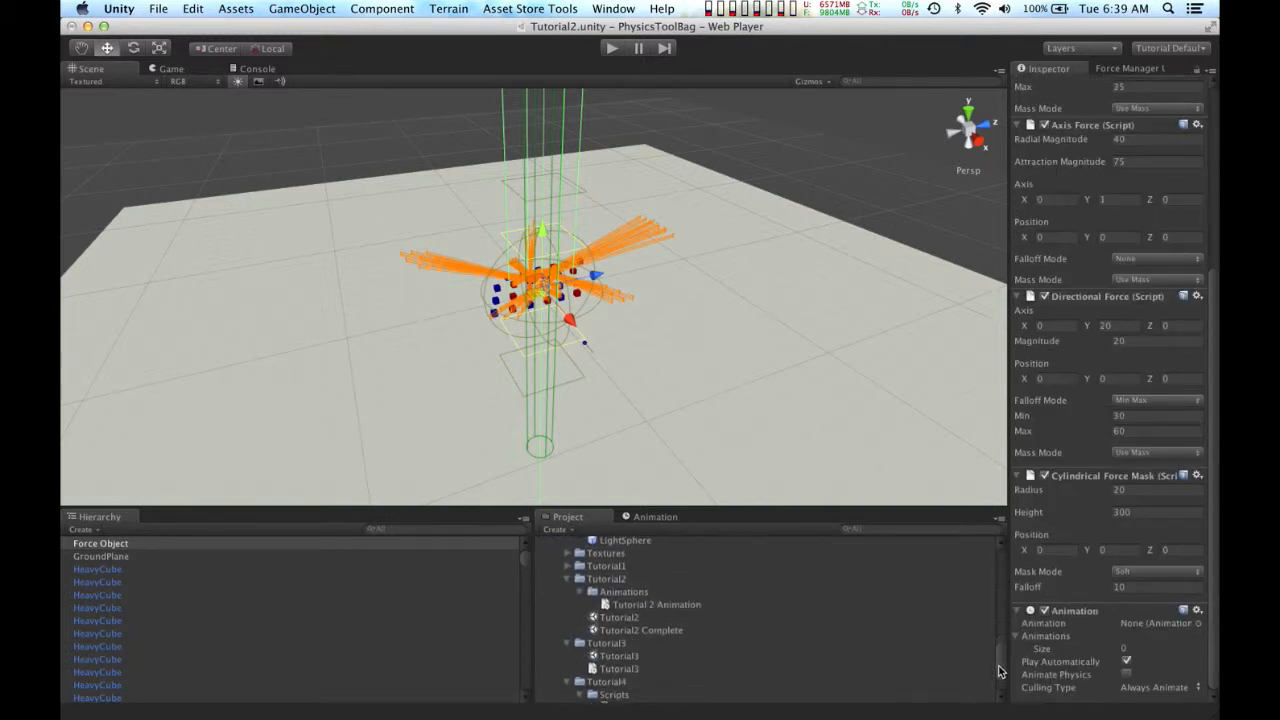
drag(681, 606, 1140, 627)
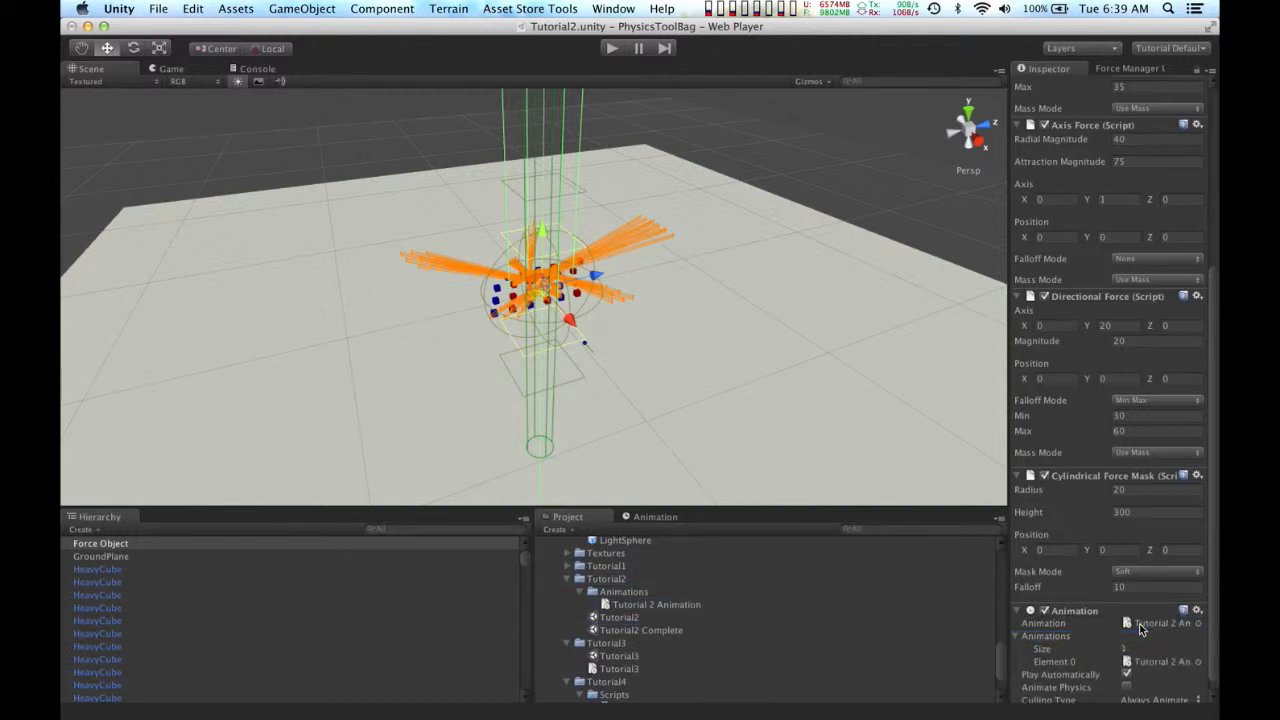
Step: Run the scene to watch the animated forces act on the cubes, and stop playback
click(609, 48)
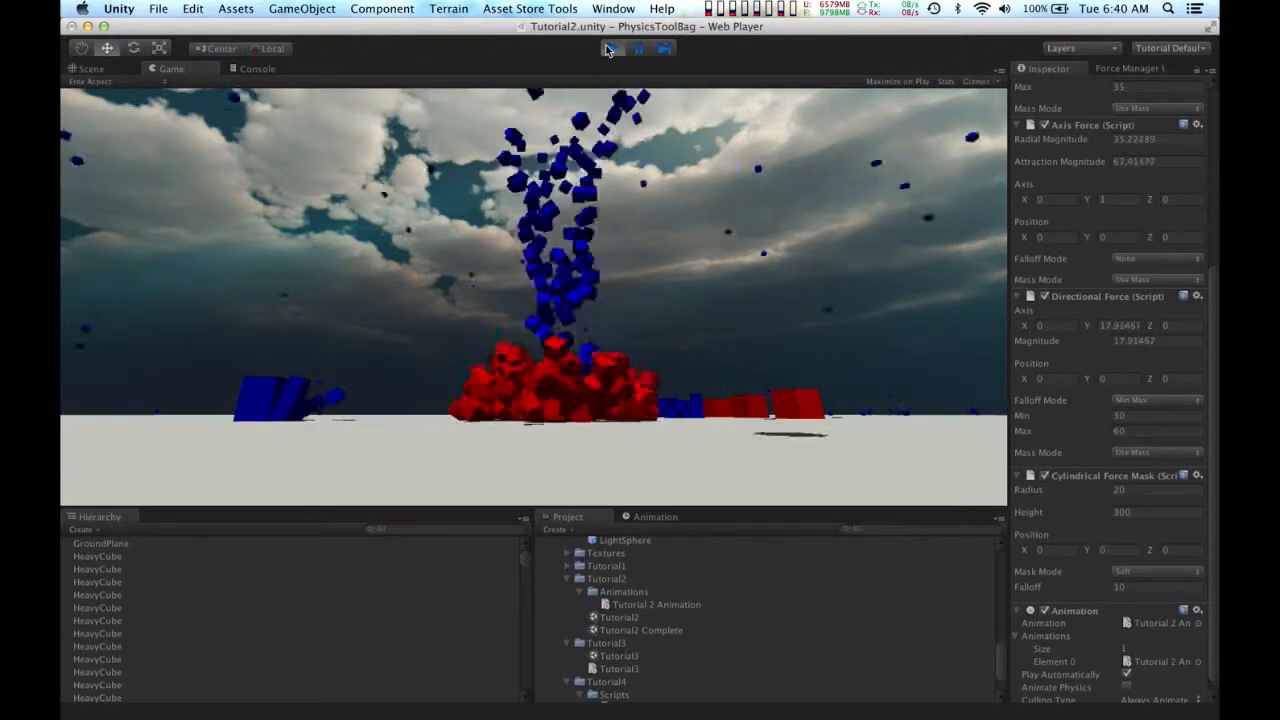
click(607, 49)
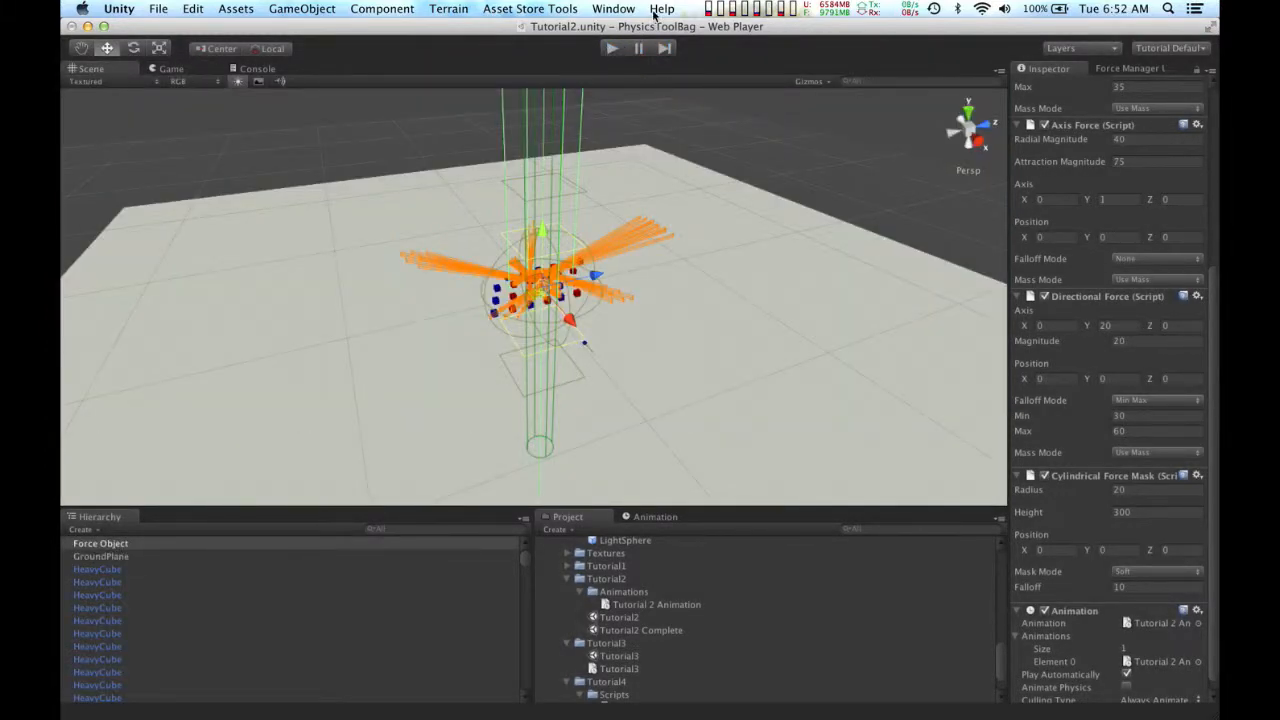
Step: Find the Physics Tool Bag help resources
click(660, 9)
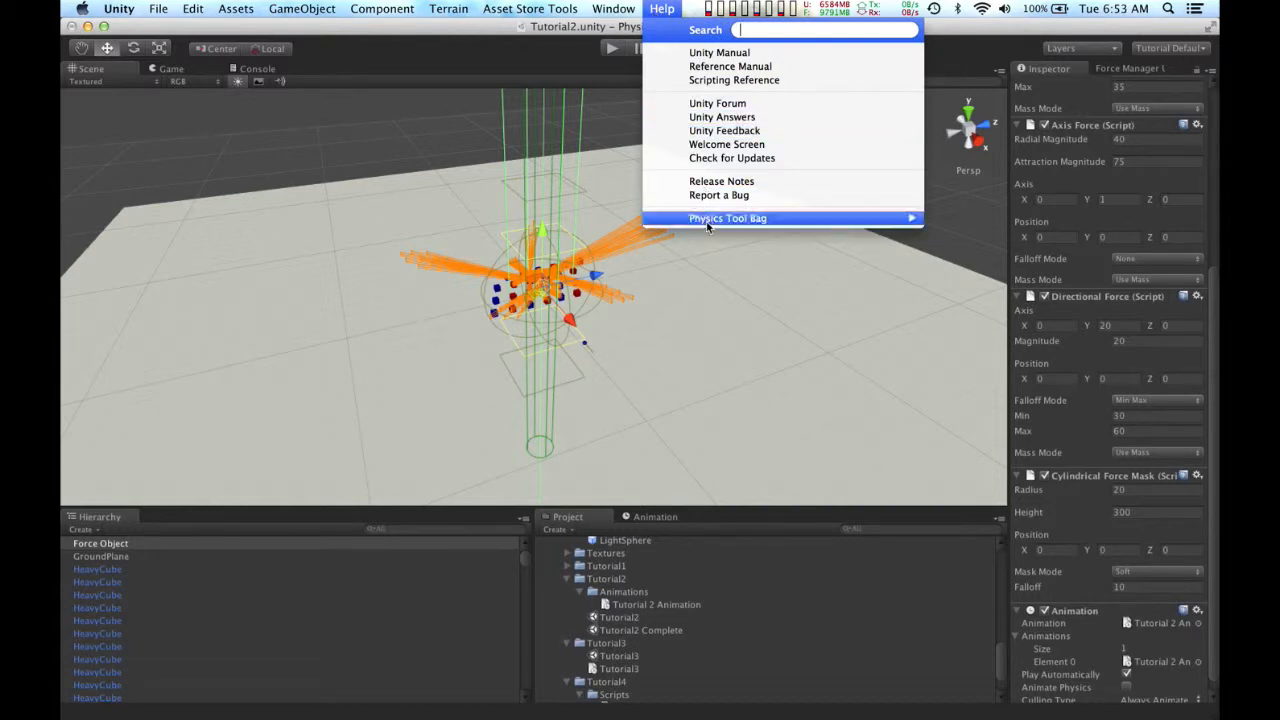